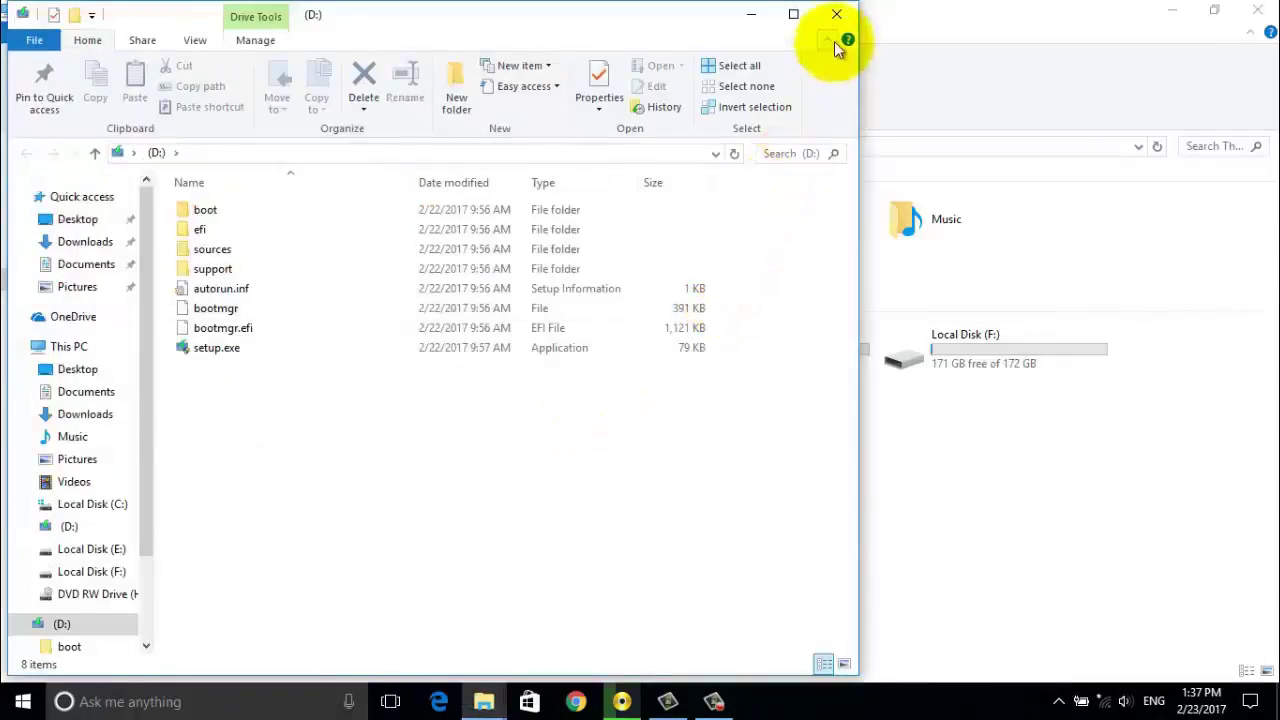
Quick-format drive D: as NTFS with the volume label 'vicky', confirming the data-erase warning.
left_click(836, 14)
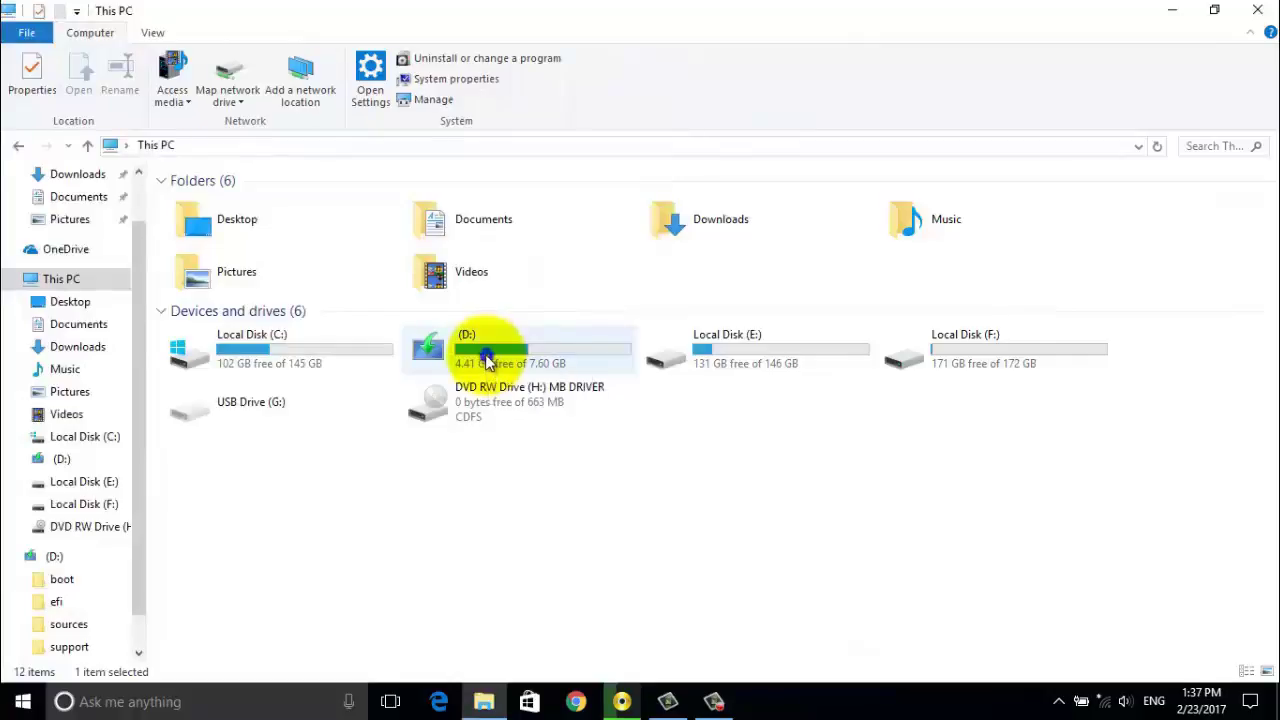
right_click(488, 358)
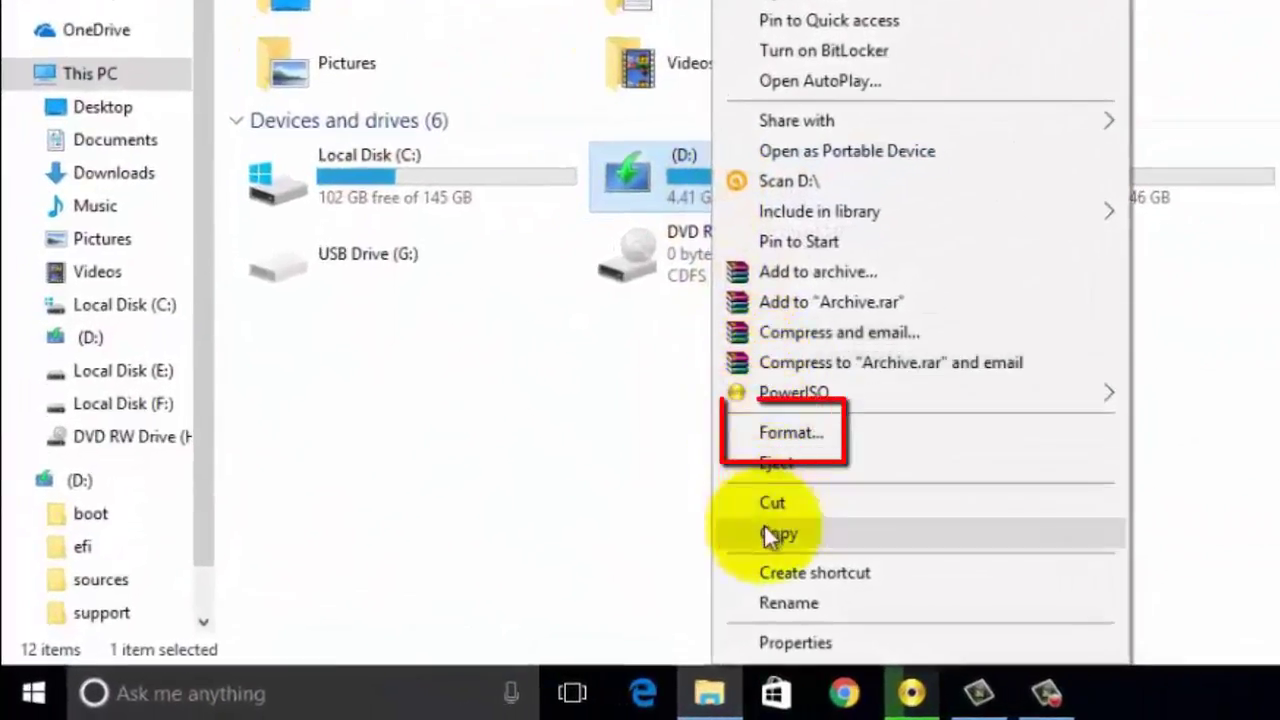
left_click(822, 436)
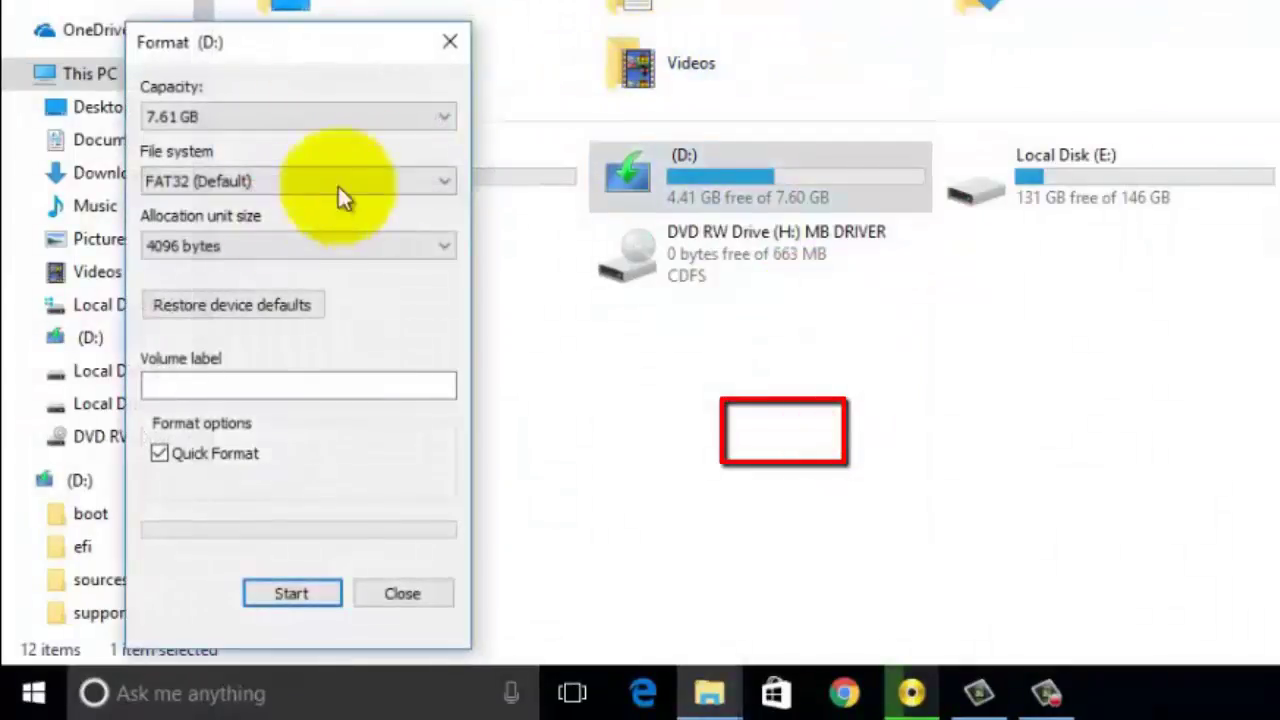
left_click(175, 383)
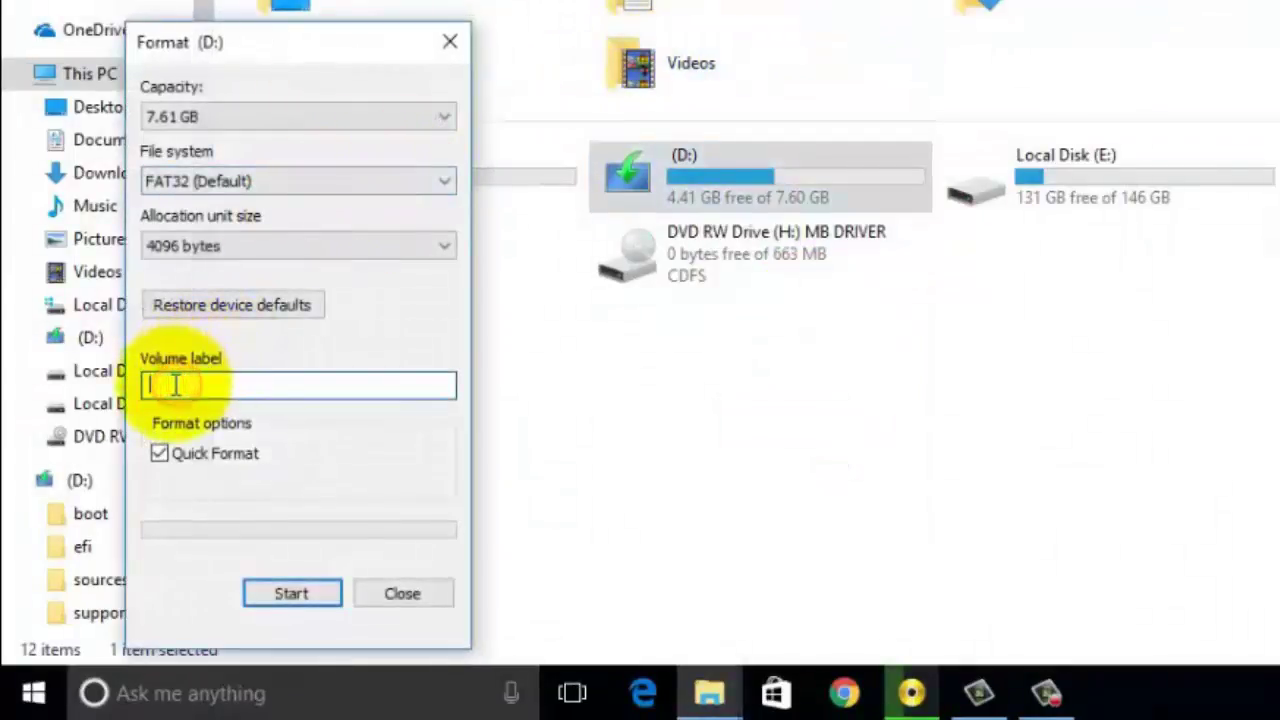
type("vick")
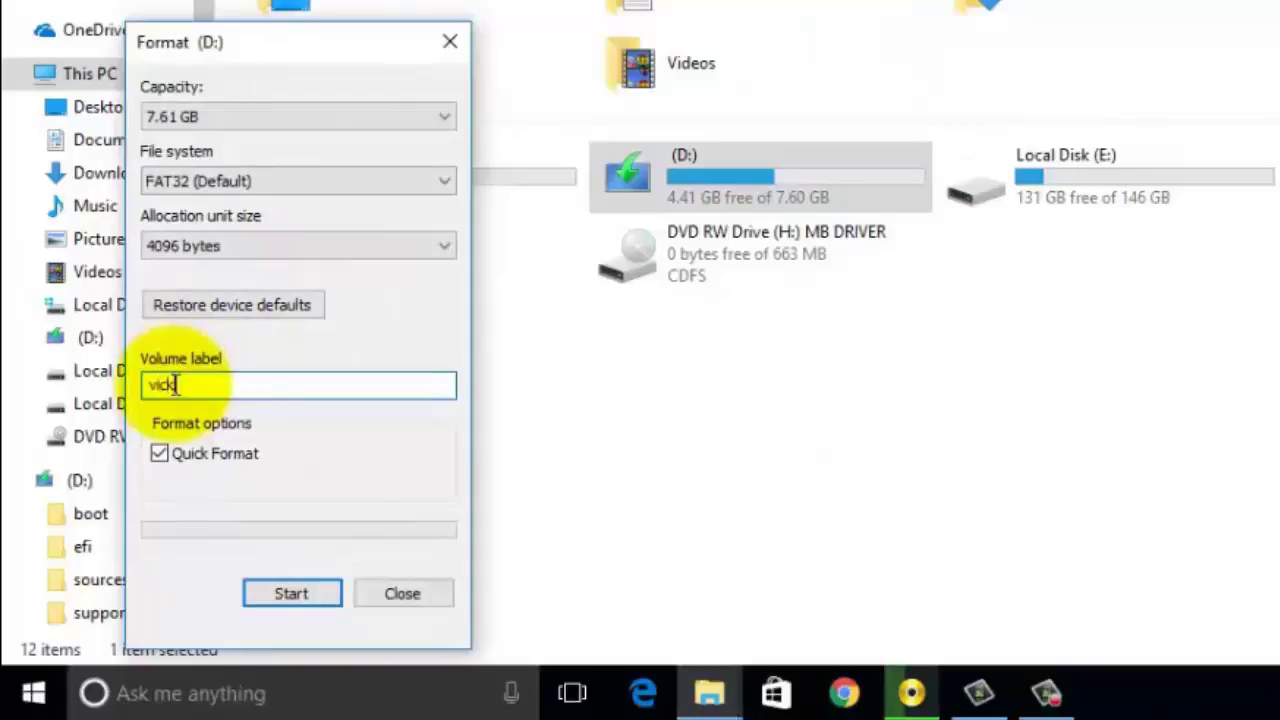
type("y")
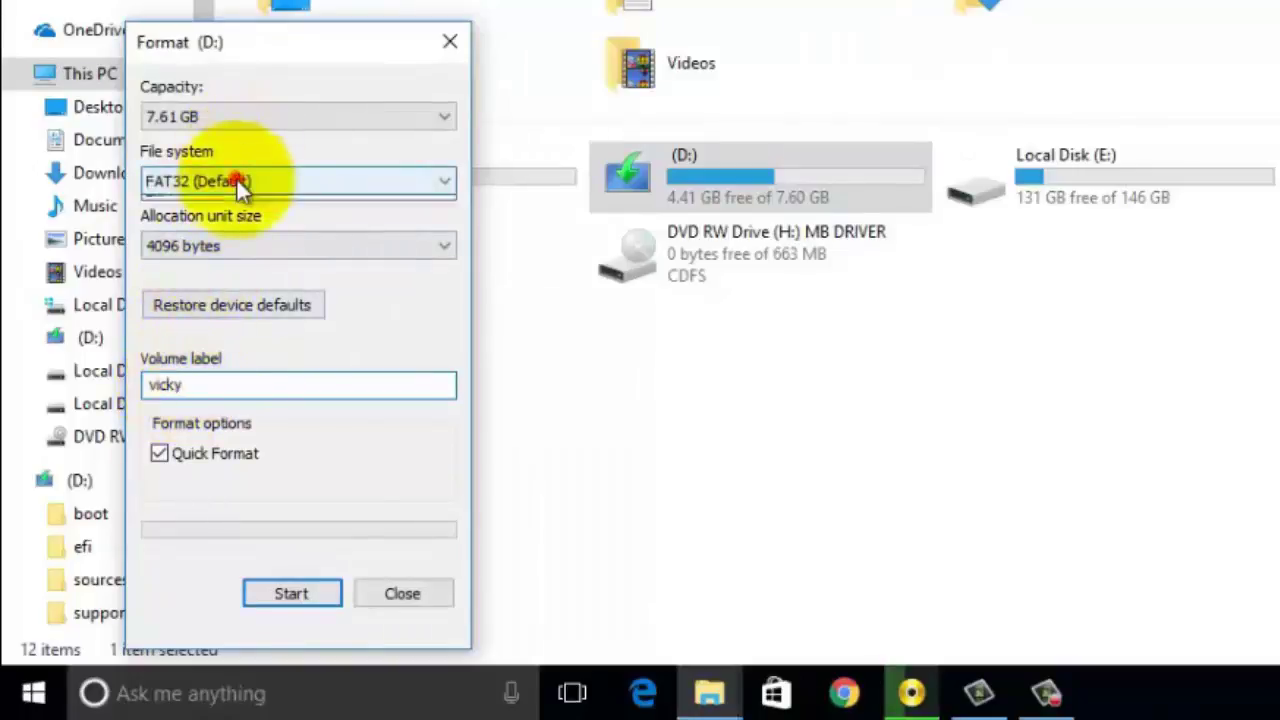
left_click(234, 180)
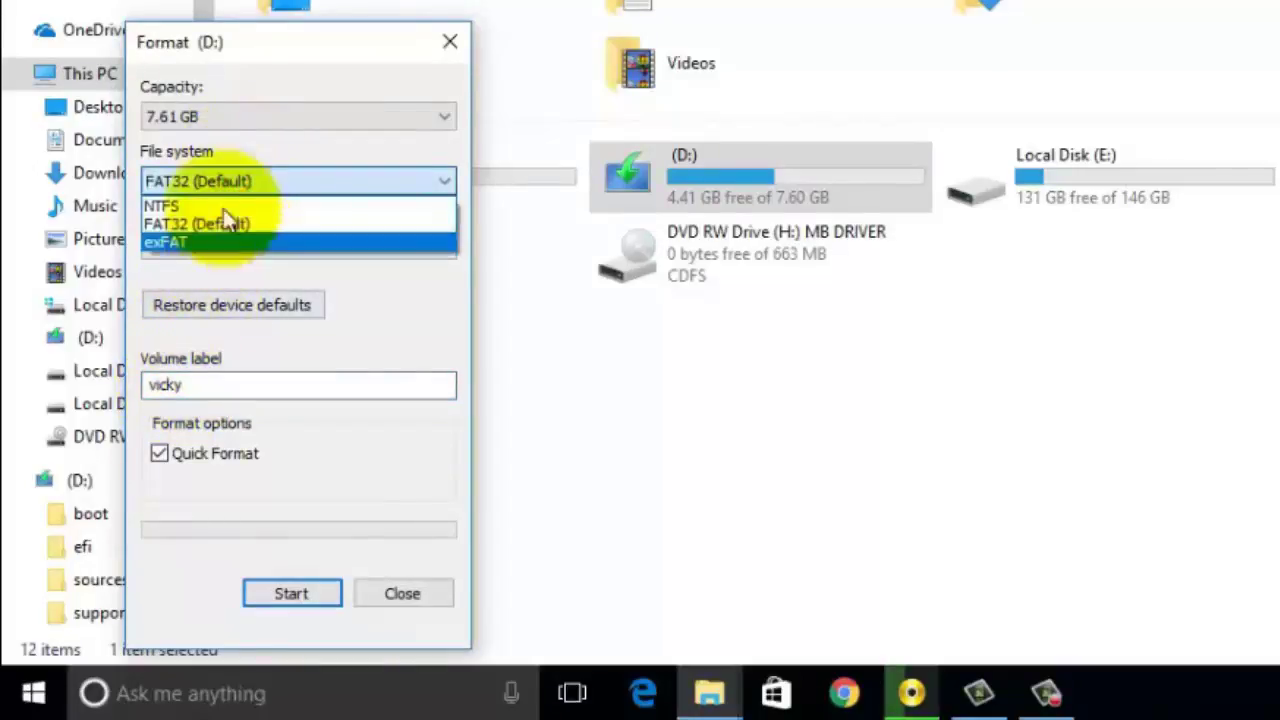
left_click(222, 203)
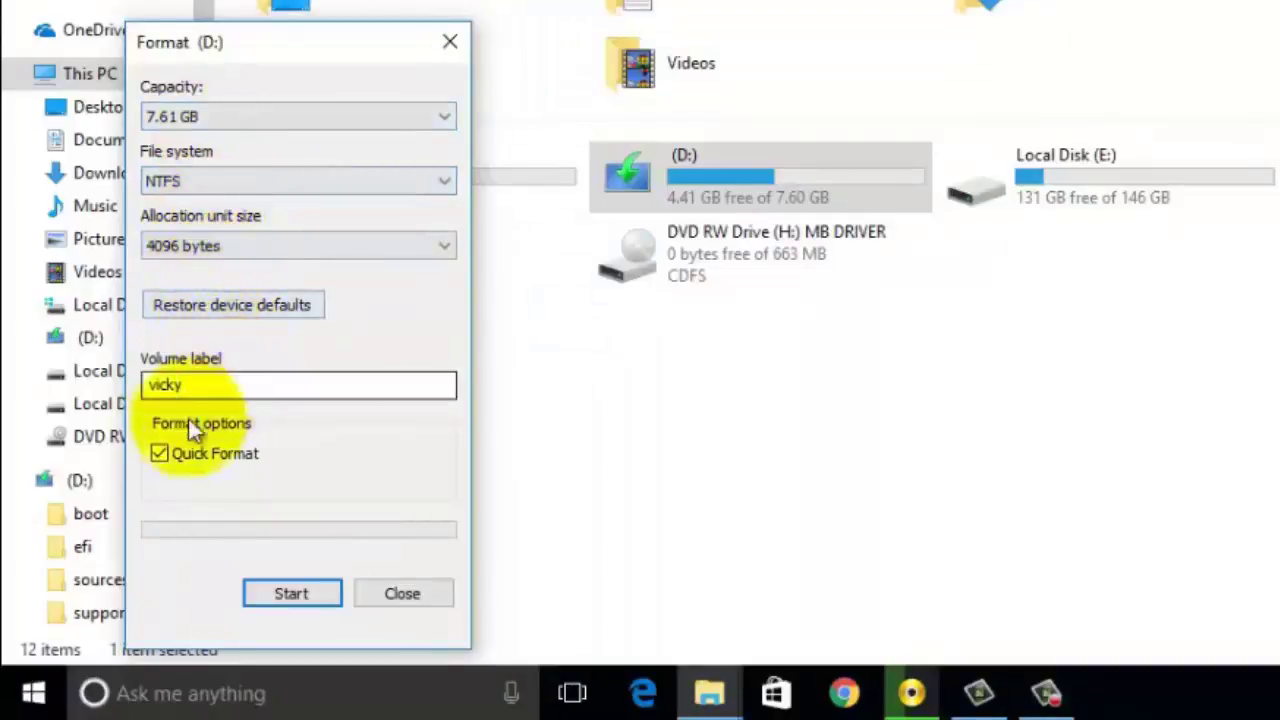
left_click(273, 588)
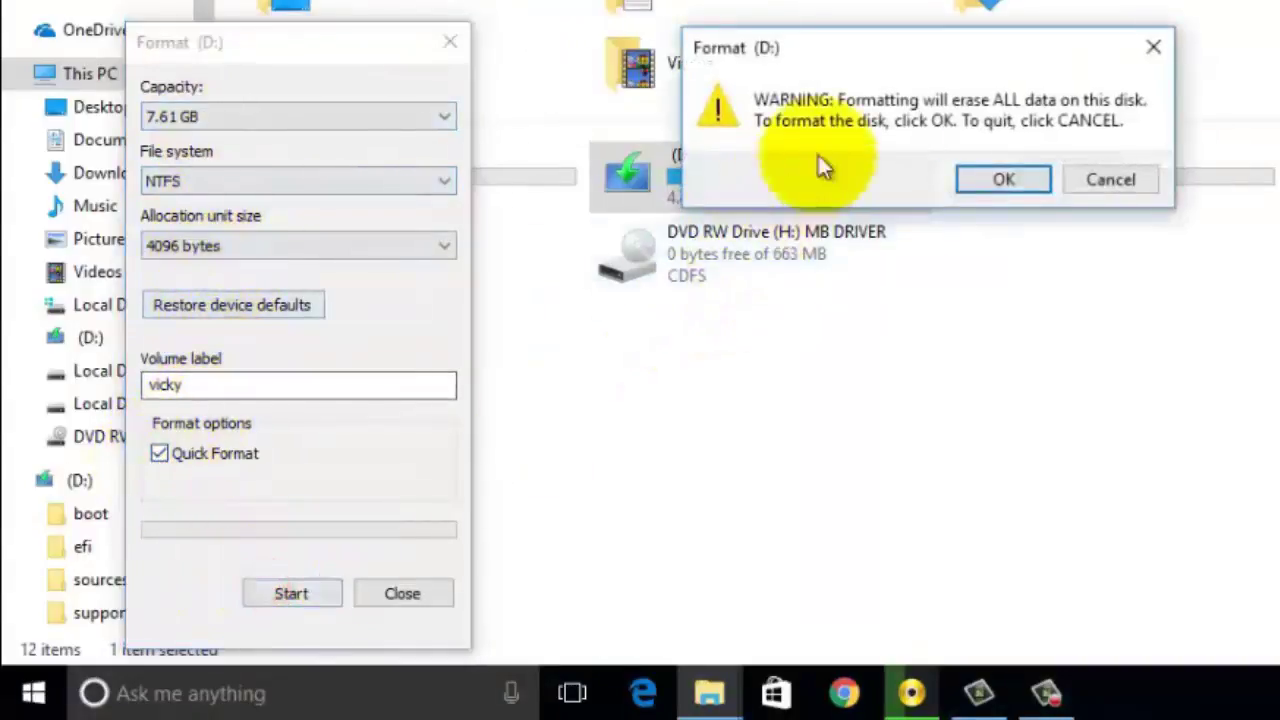
left_click(982, 182)
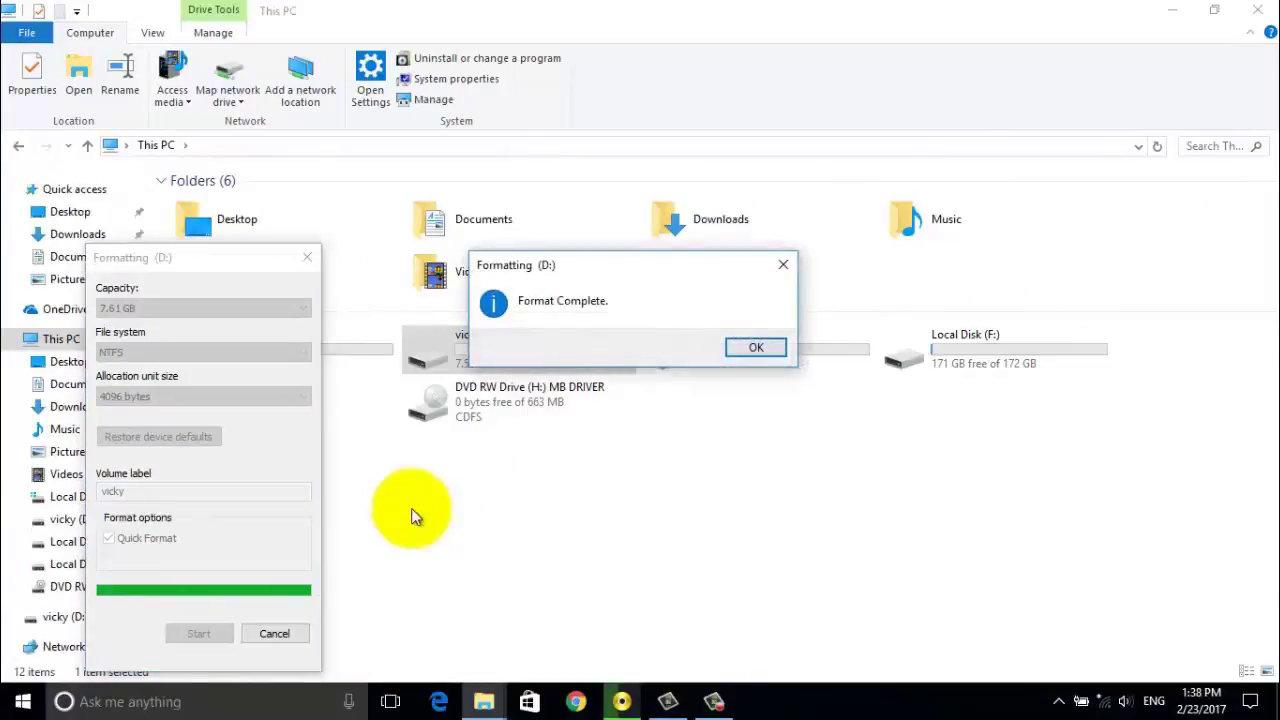
left_click(748, 348)
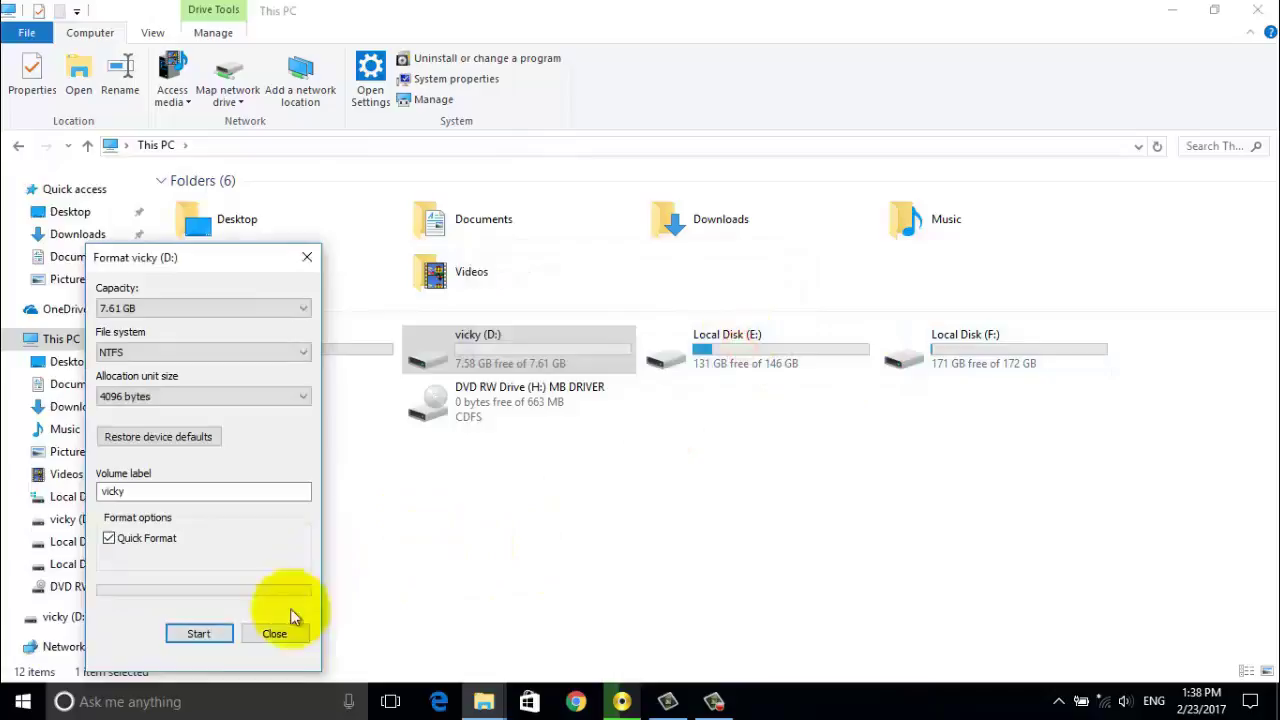
left_click(276, 634)
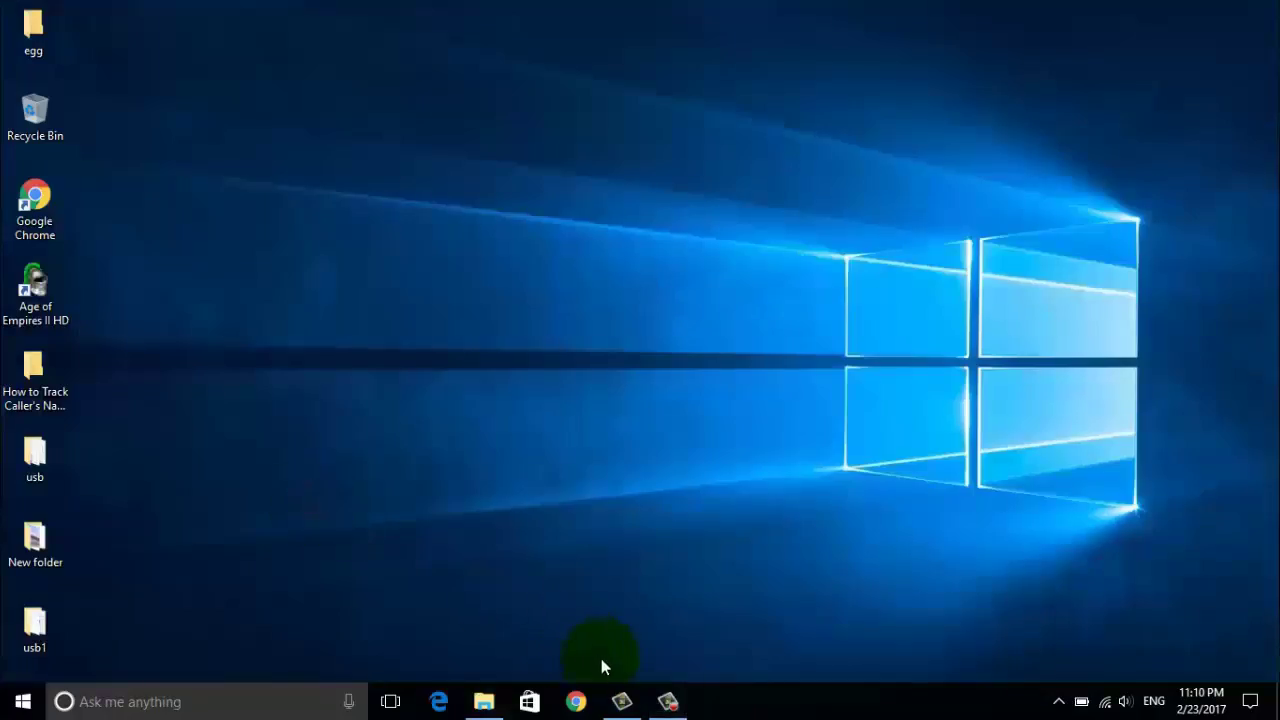
Launch Chrome and search Google for 'windows 10 dvd amazon'.
left_click(576, 701)
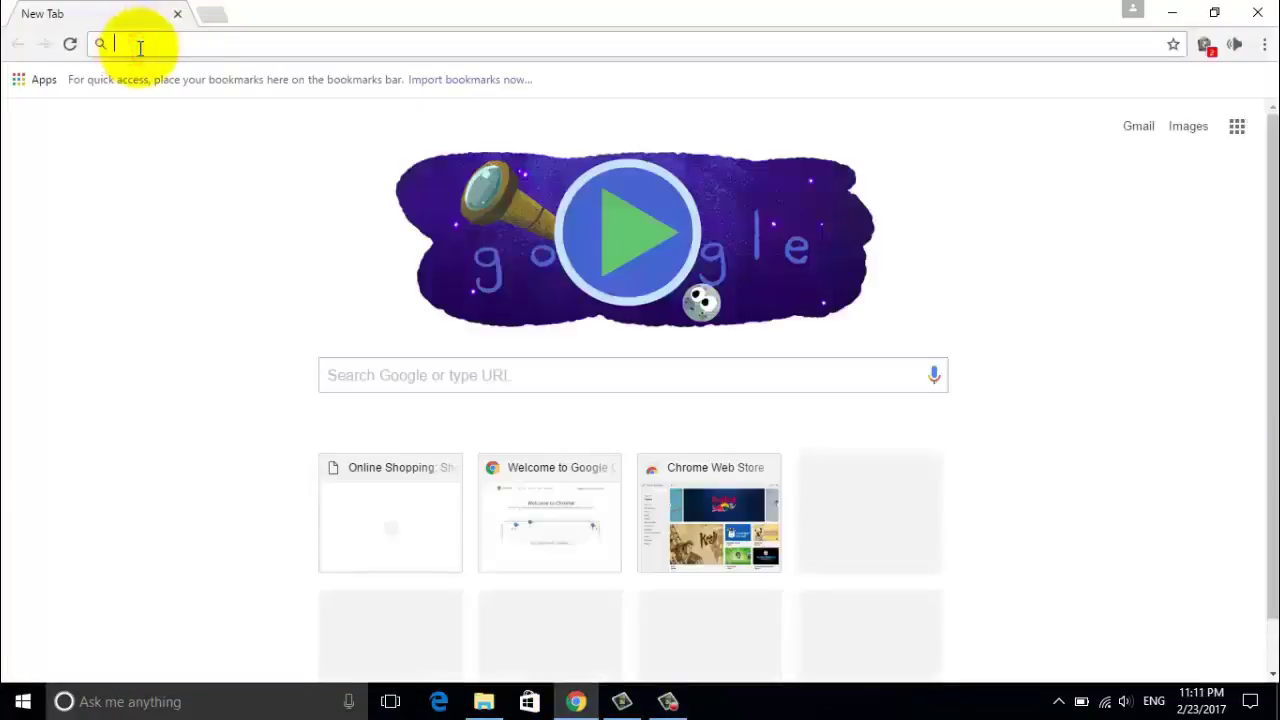
left_click(140, 47)
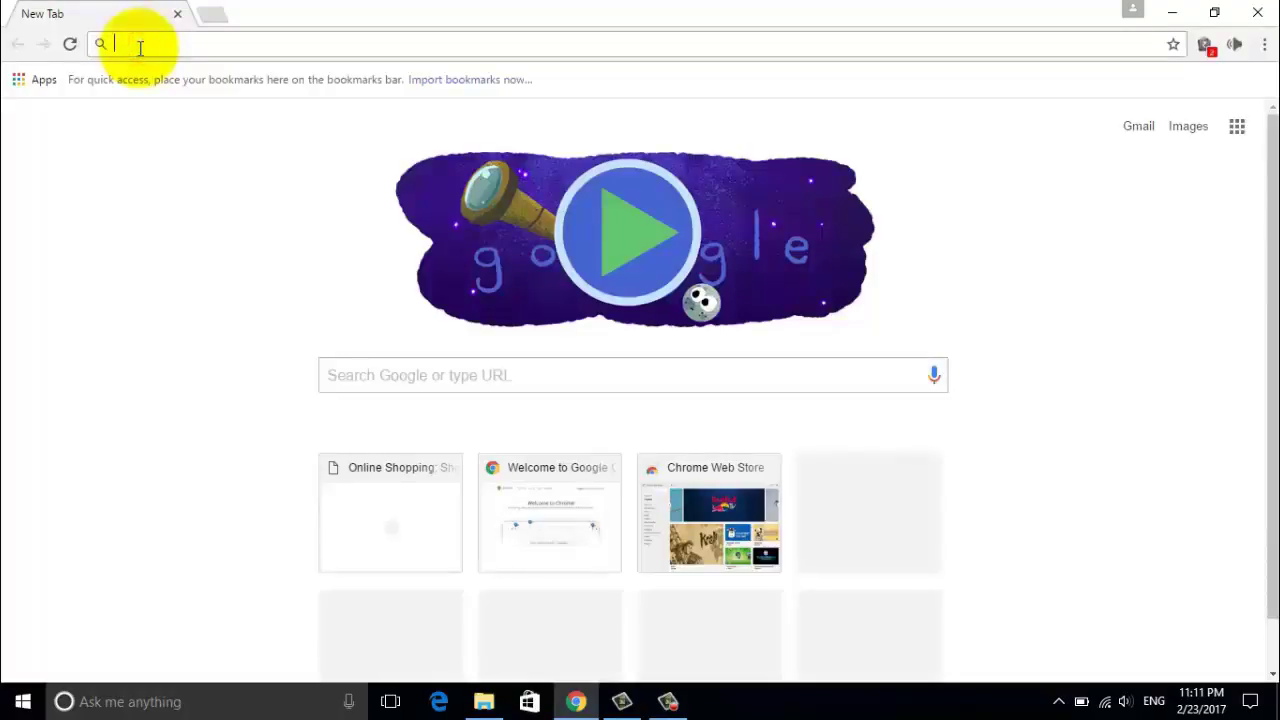
type("wind")
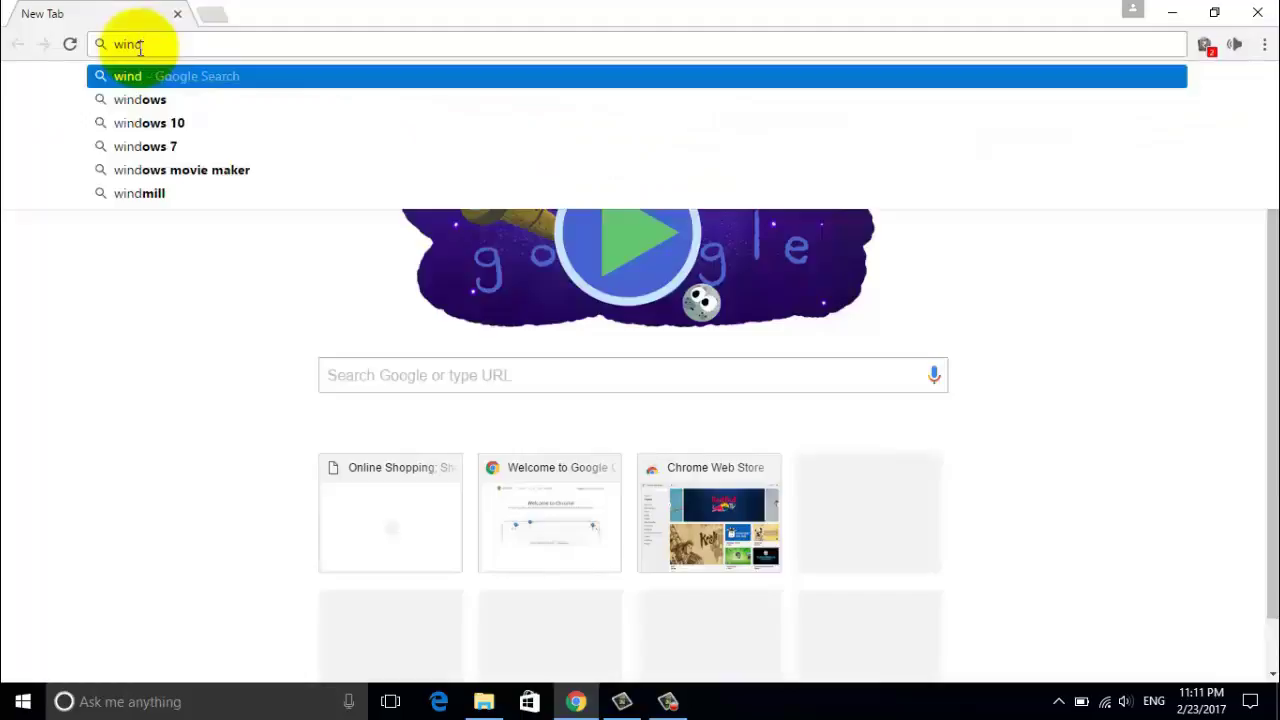
key("Down")
key("Down")
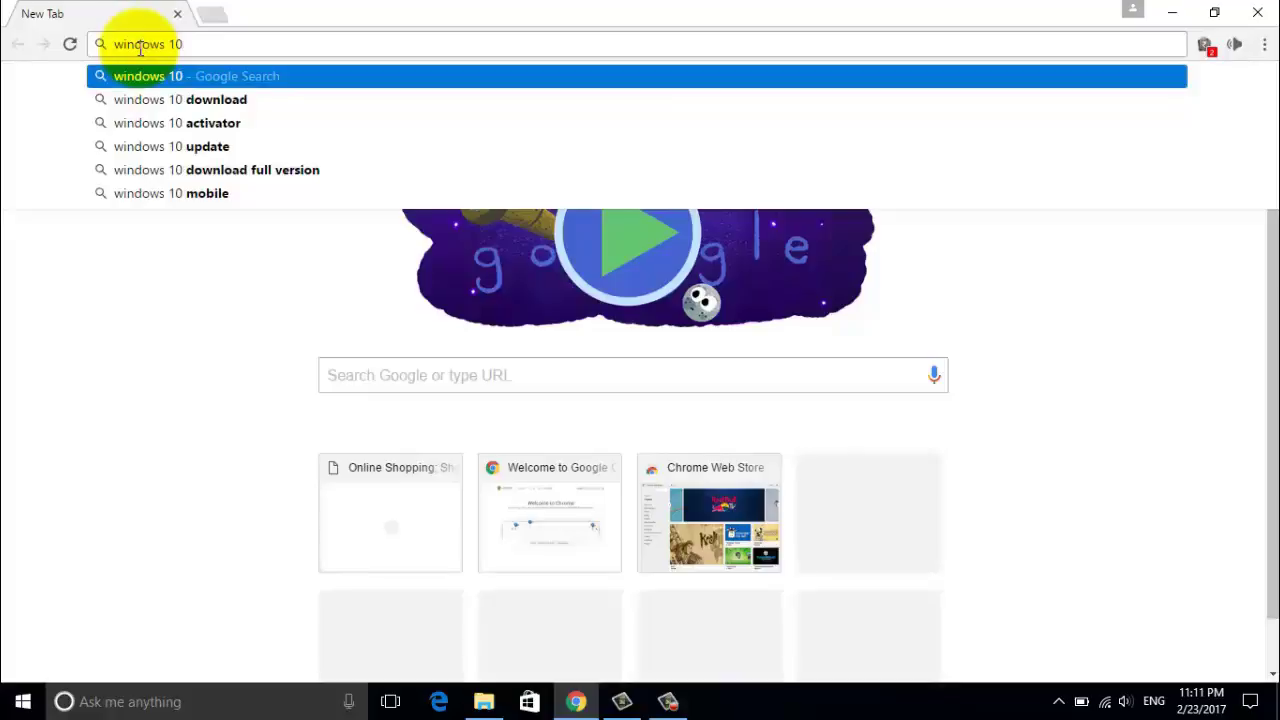
type(" dvd")
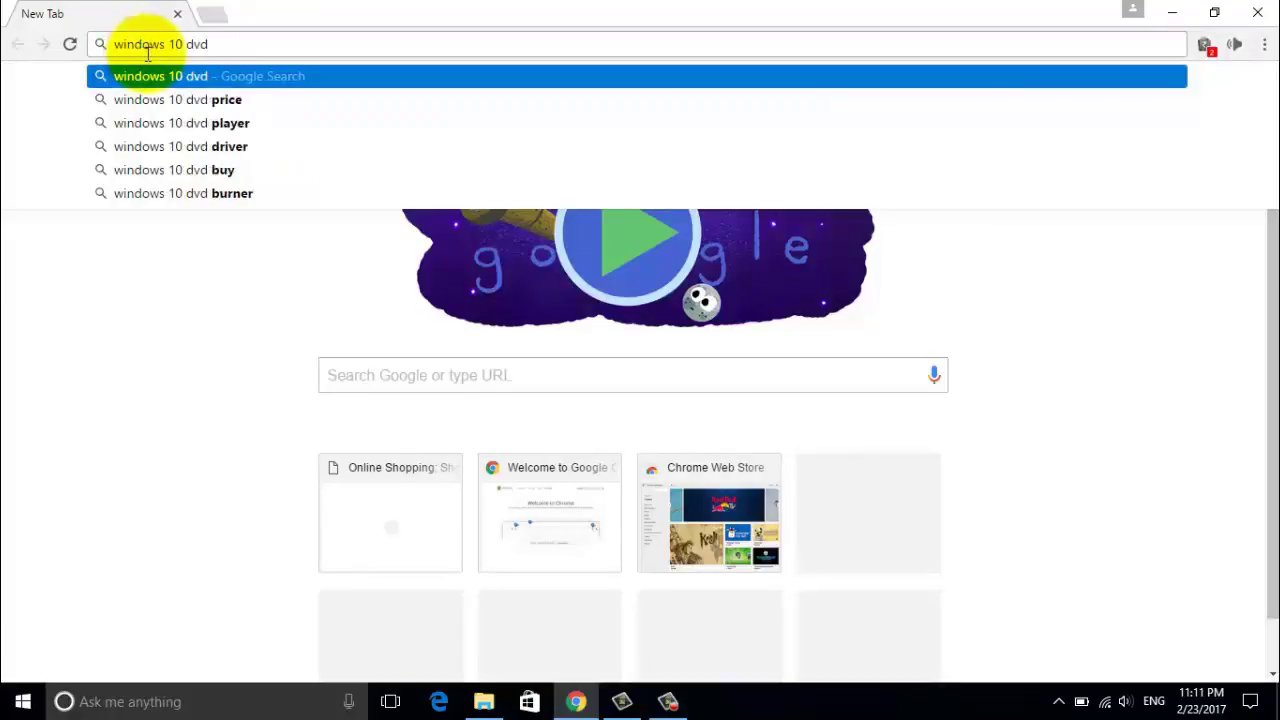
type(" ama")
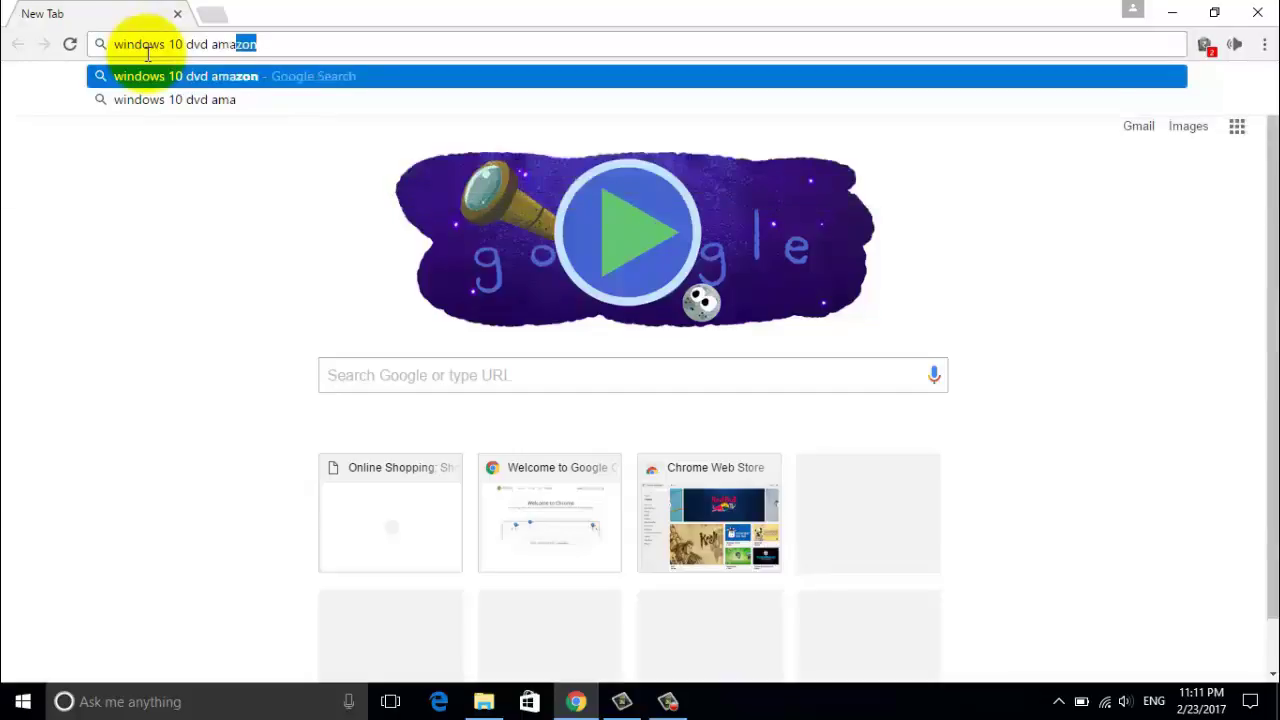
type("zon")
key("Return")
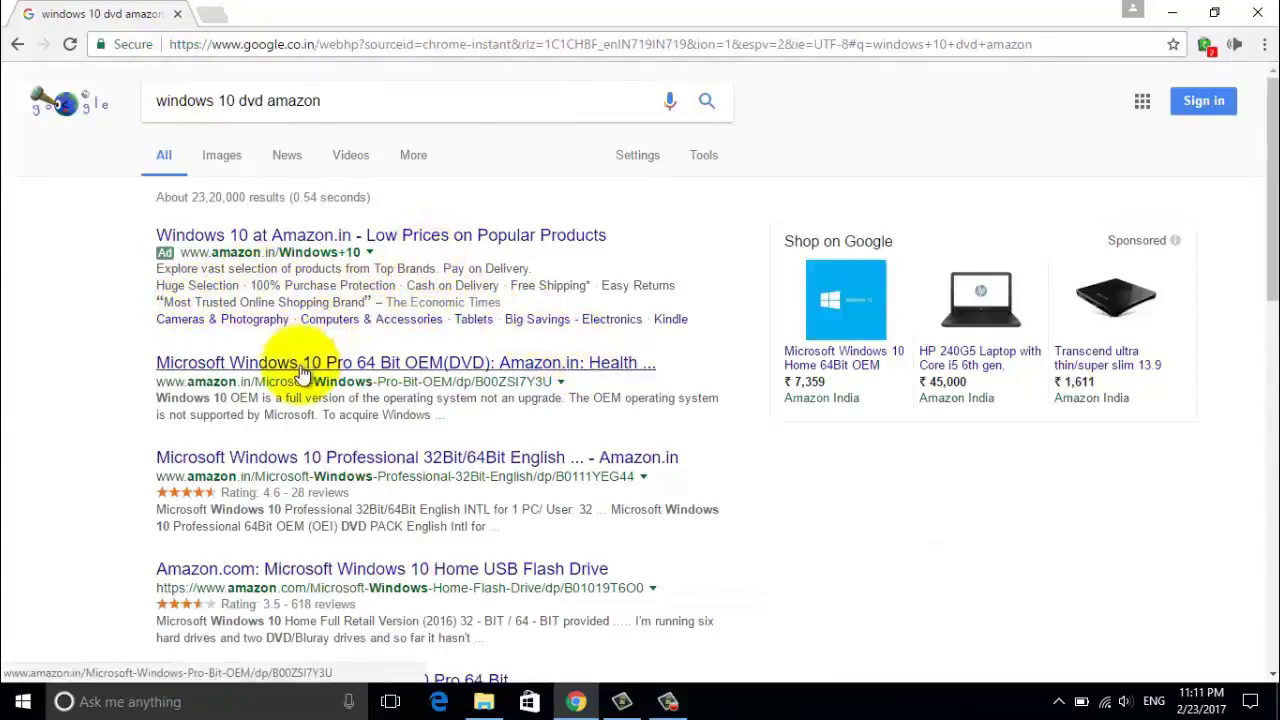
Open the Amazon.in listing for Microsoft Windows 10 Pro 64 Bit OEM (DVD).
left_click(301, 368)
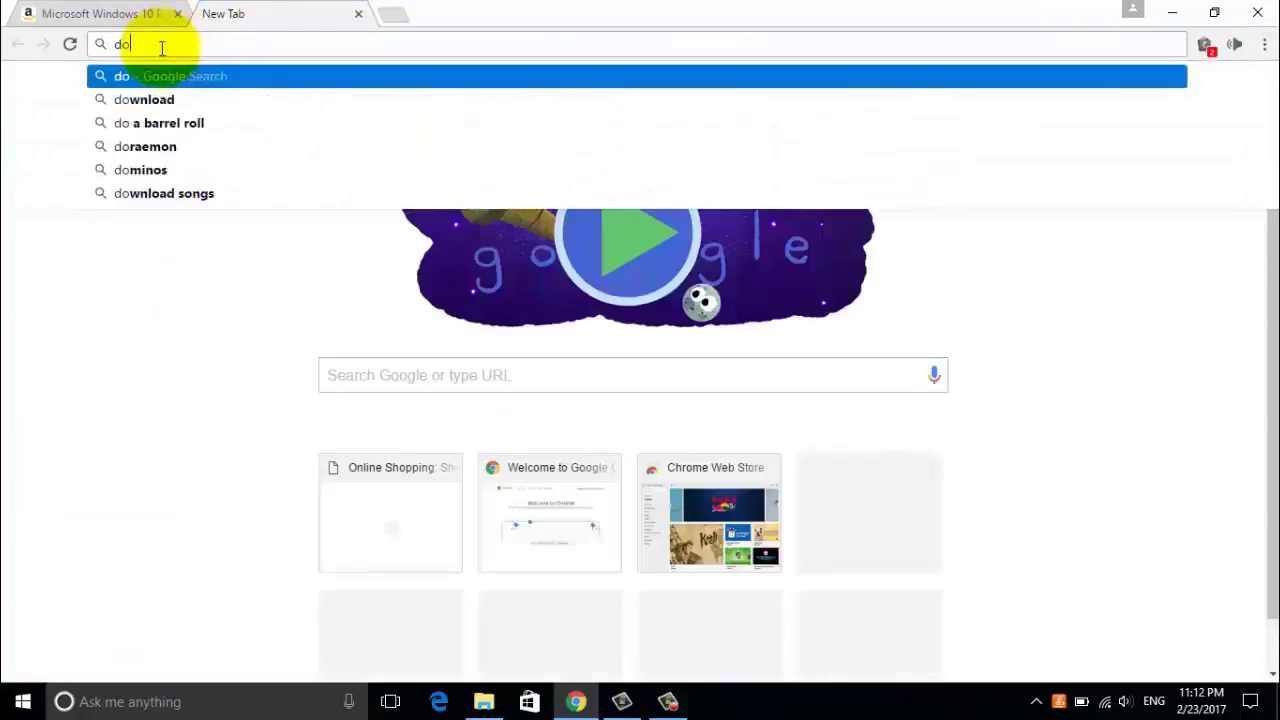
Search 'download windows 10 iso' and open Microsoft's Download Windows 10 Disc Image (ISO File) page.
type("wnloa")
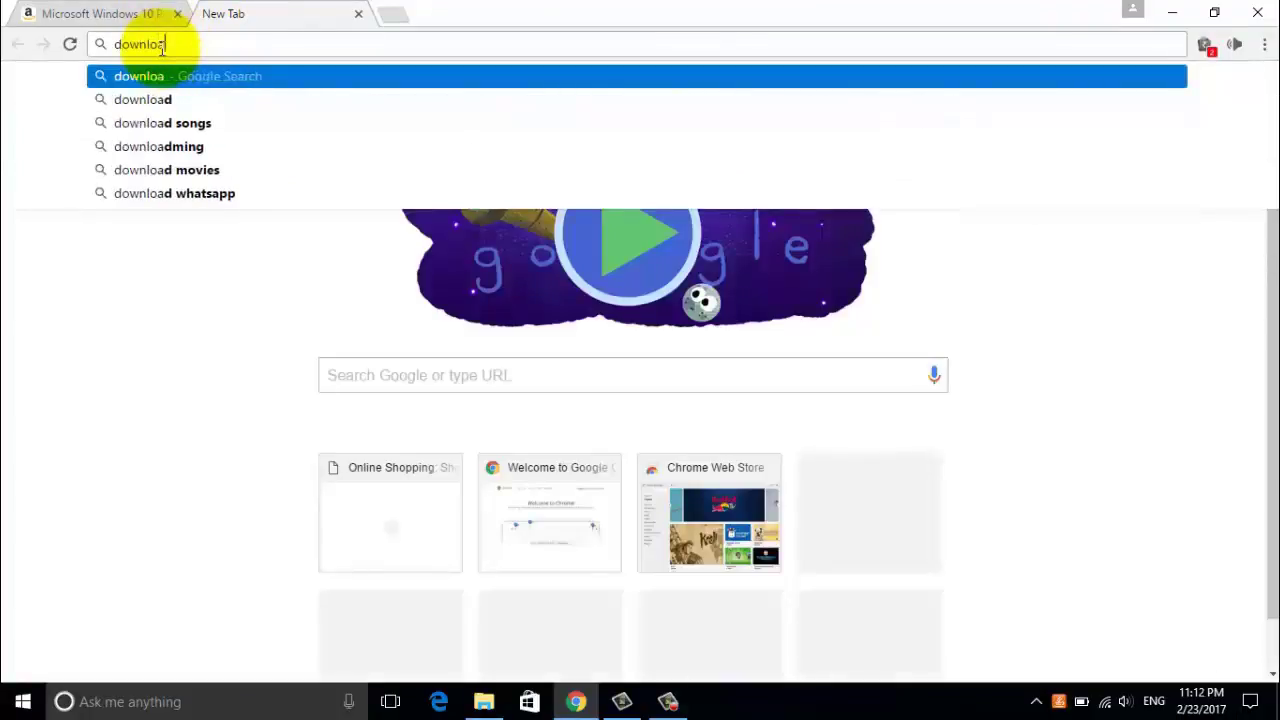
type("s")
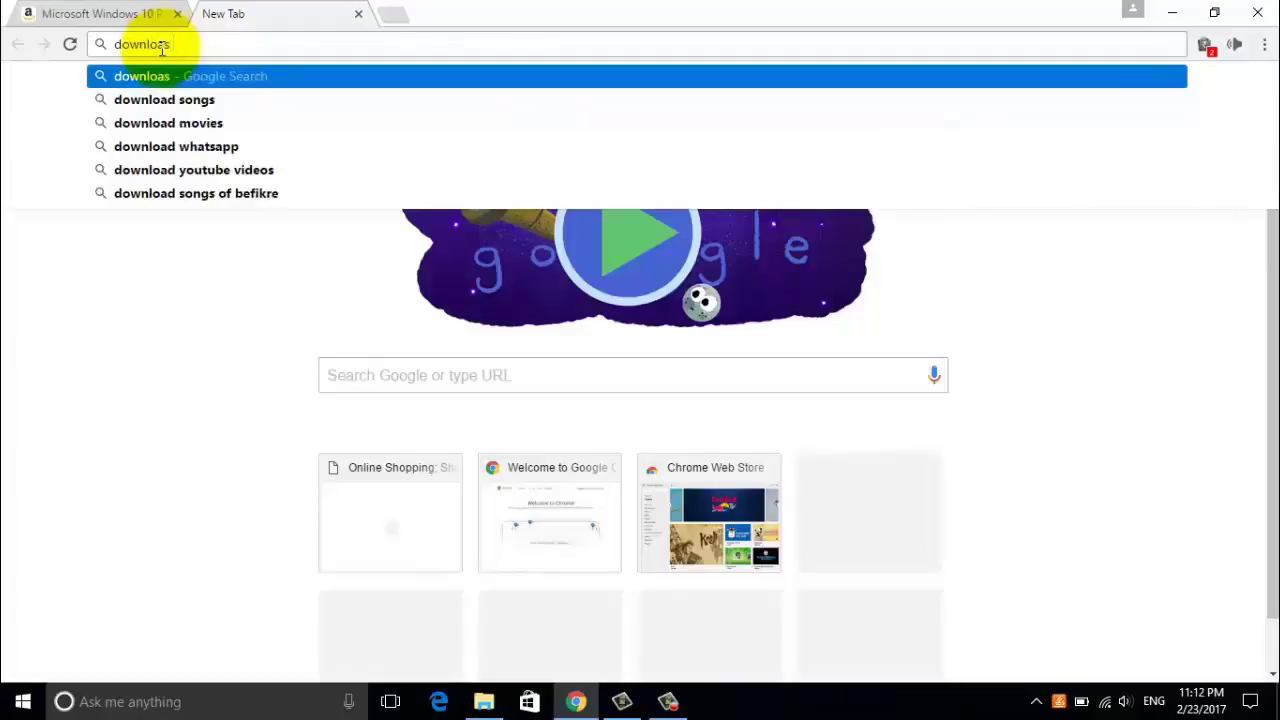
key("BackSpace")
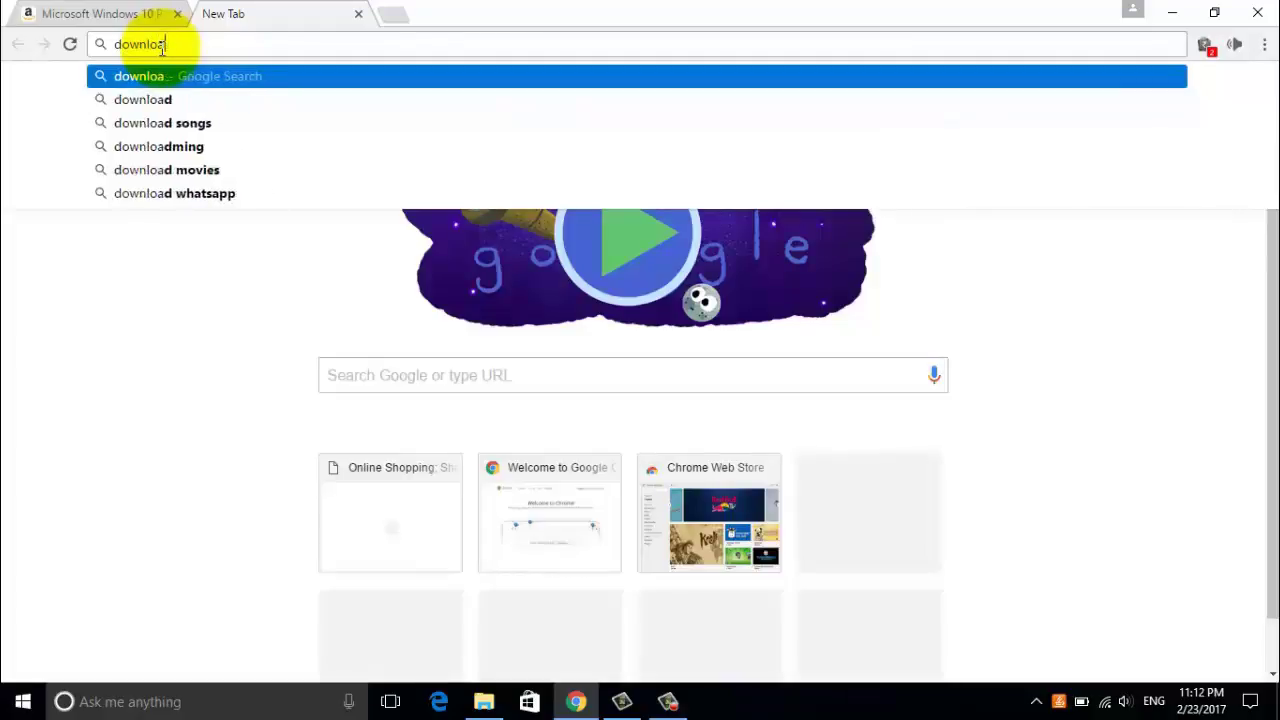
type("d wi")
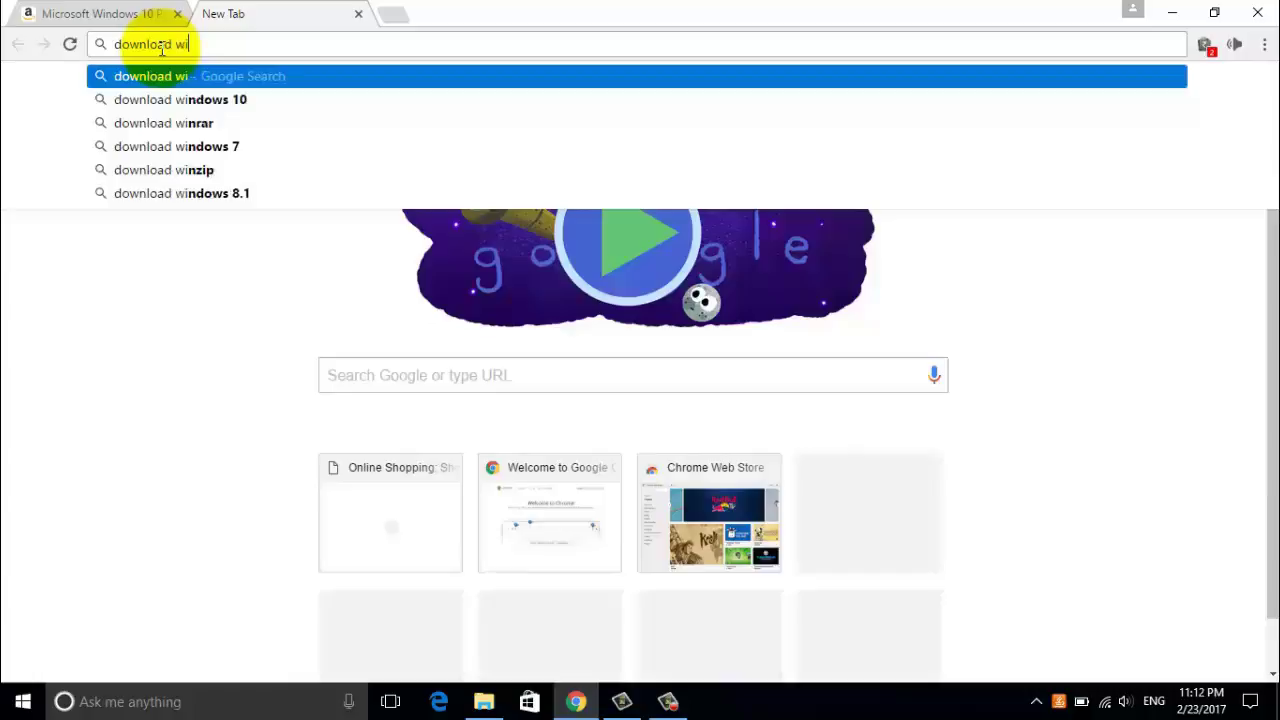
type("ndow")
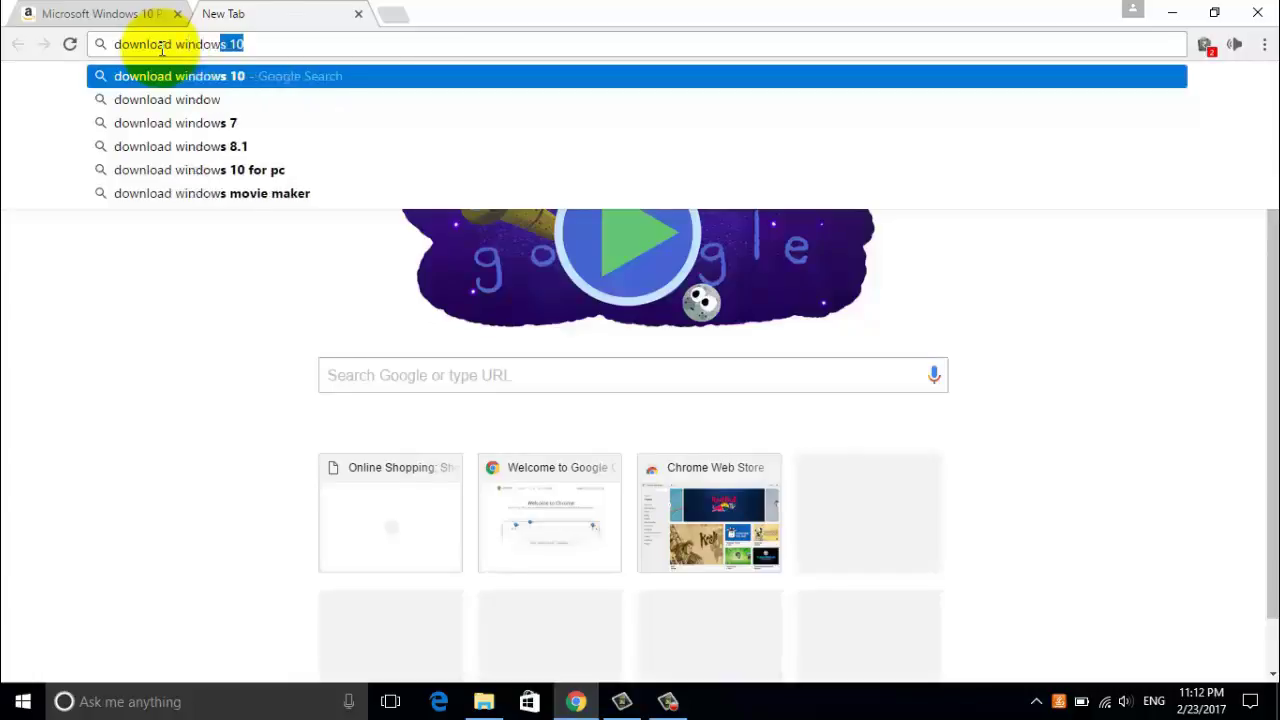
type("s 12")
key("BackSpace")
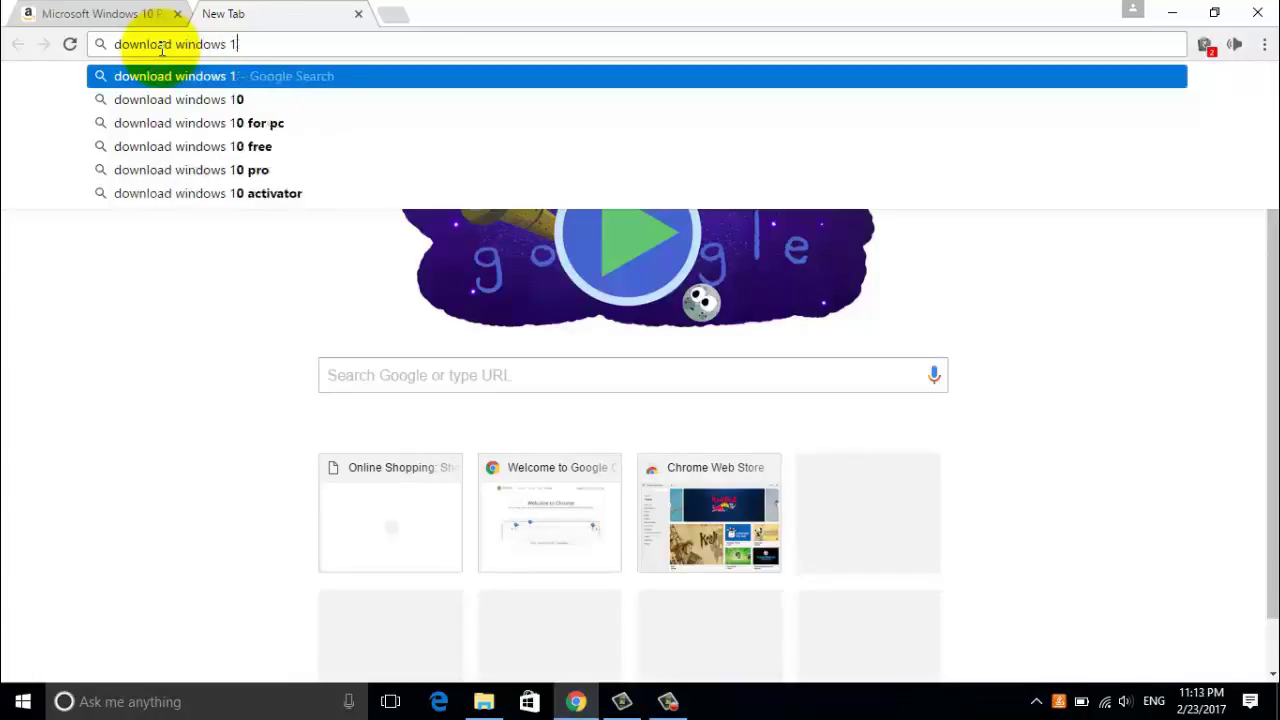
type("0")
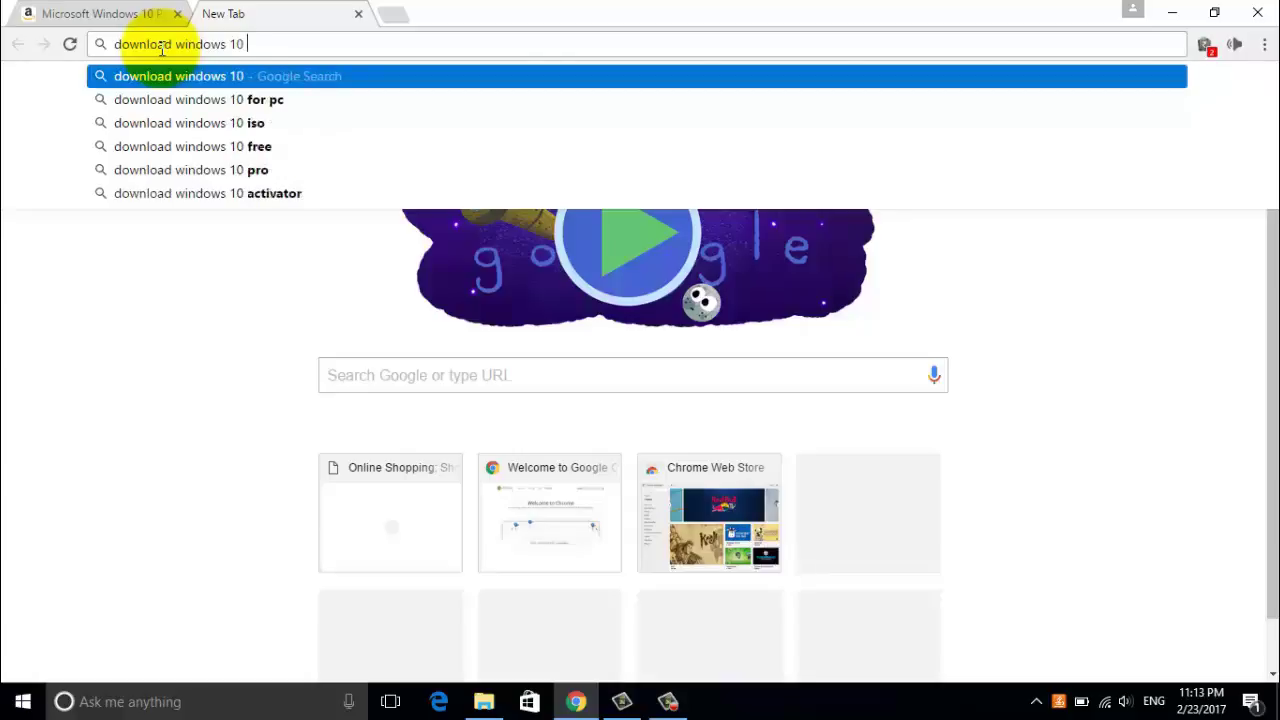
type(" is")
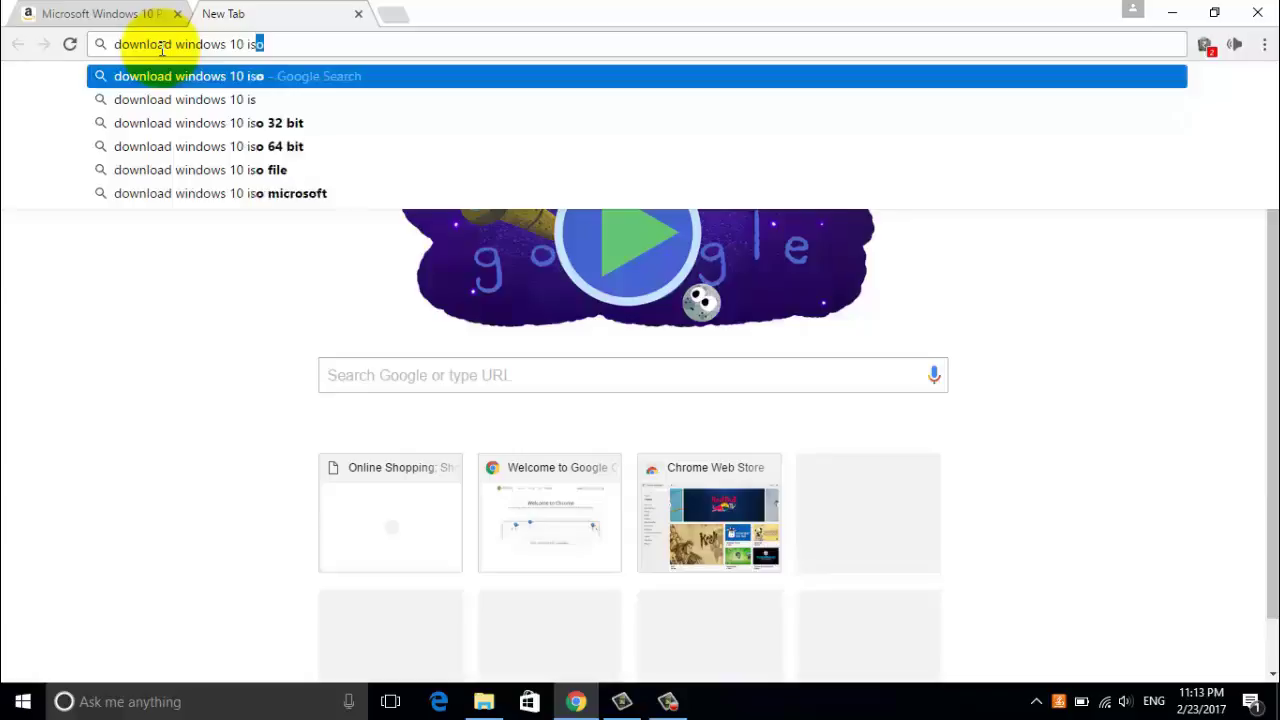
type("o")
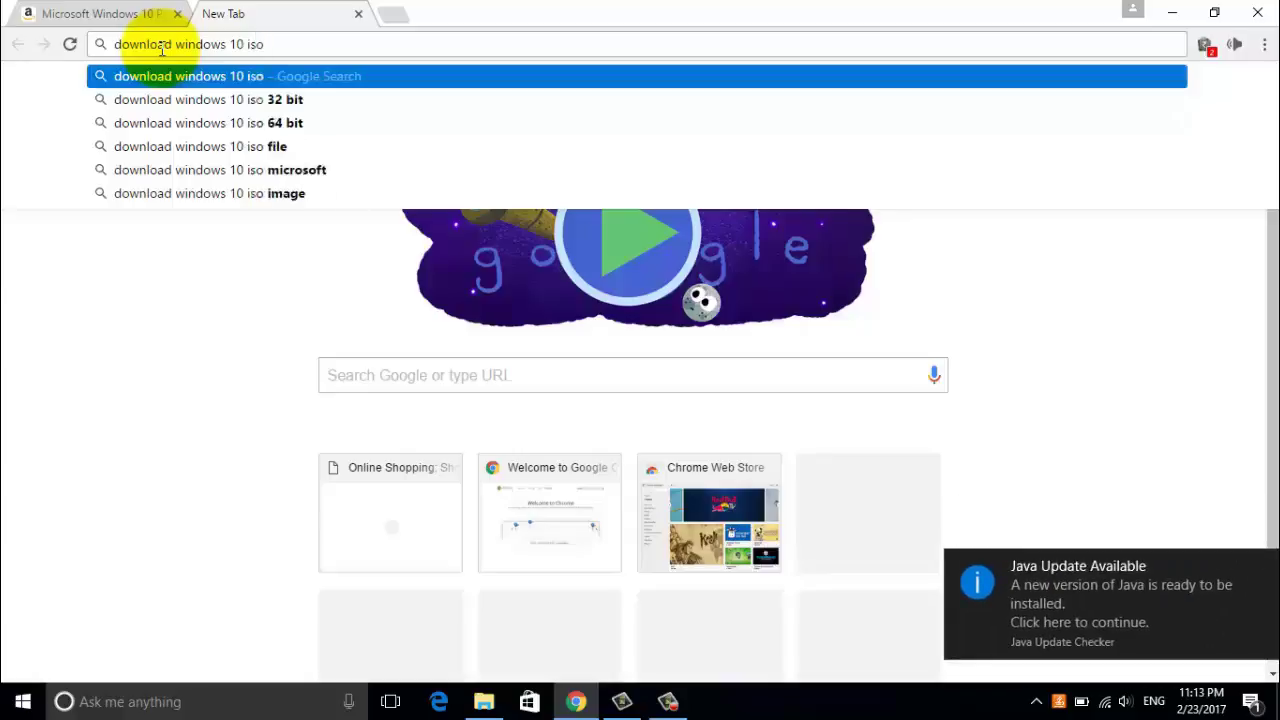
key("Return")
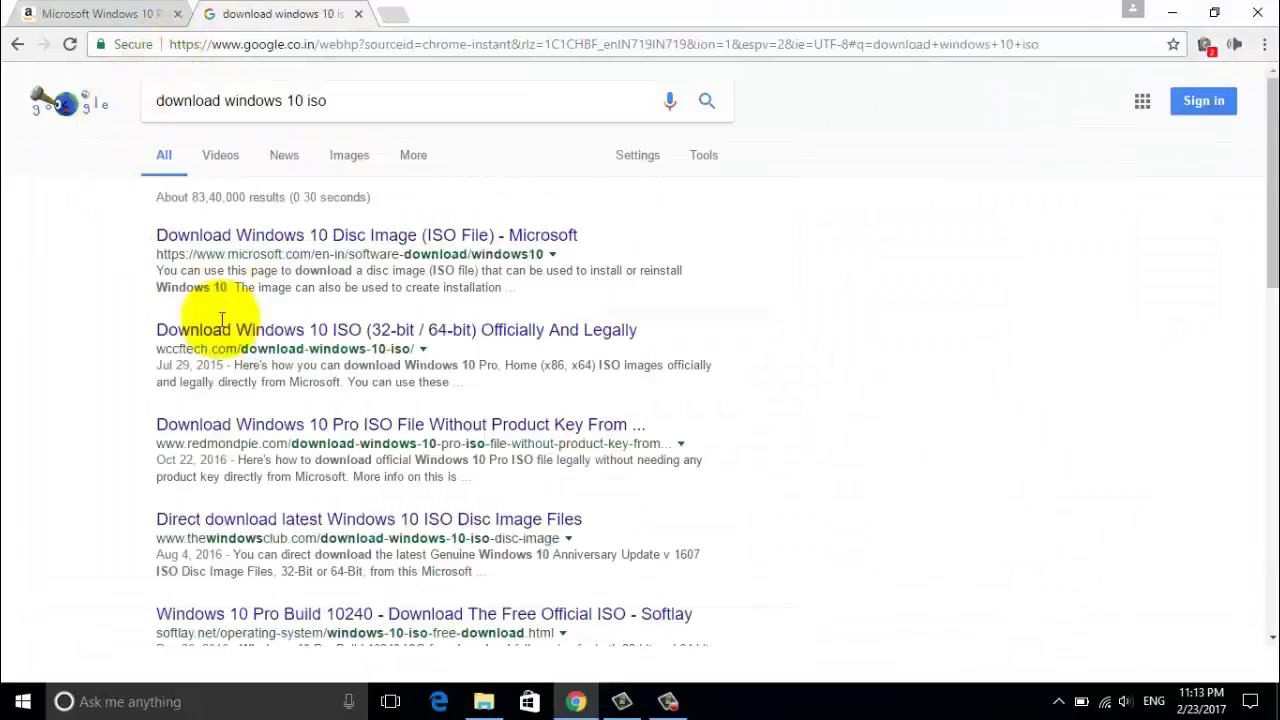
left_click(313, 236)
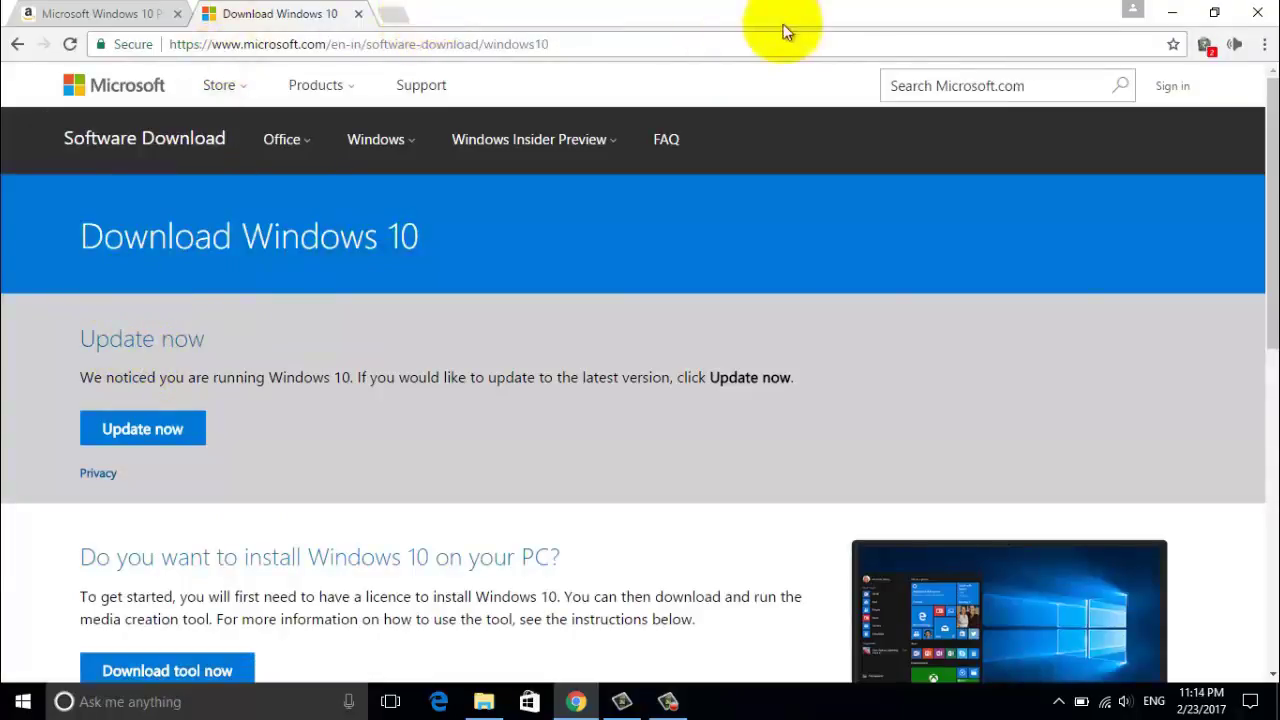
Search 'rufus' in a new tab and open the rufus.akeo.ie site.
left_click(400, 14)
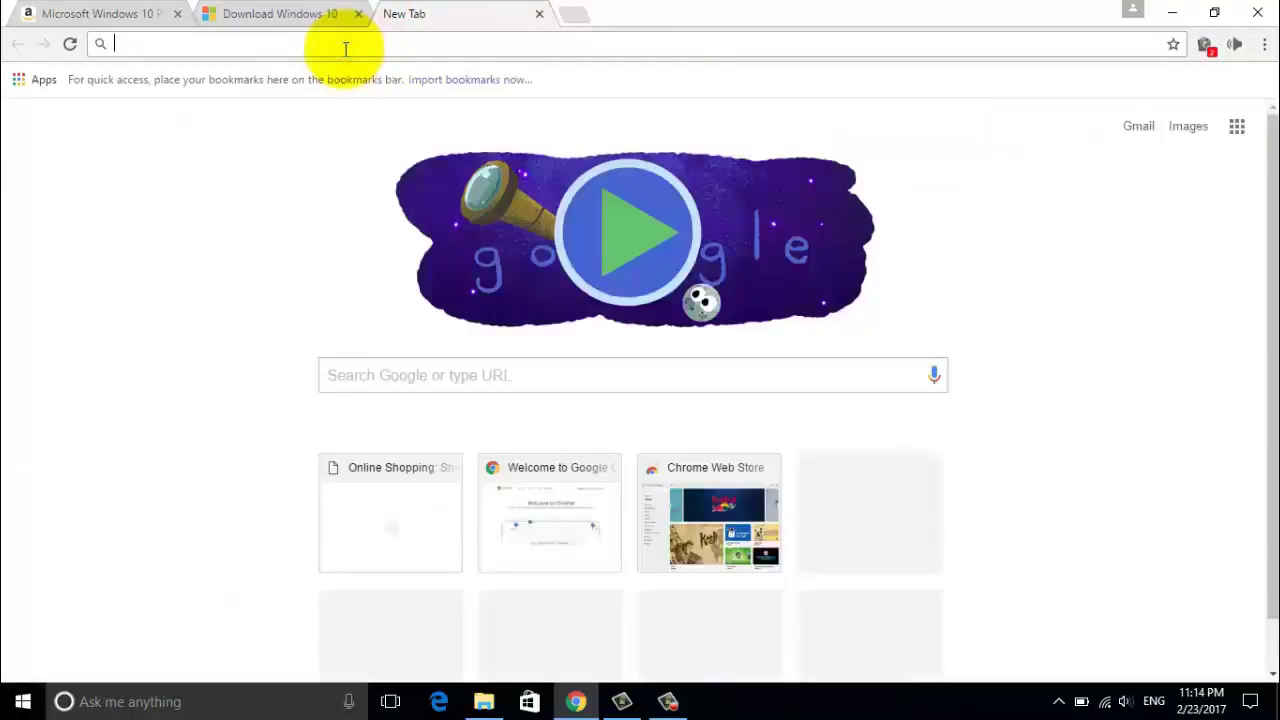
type("r")
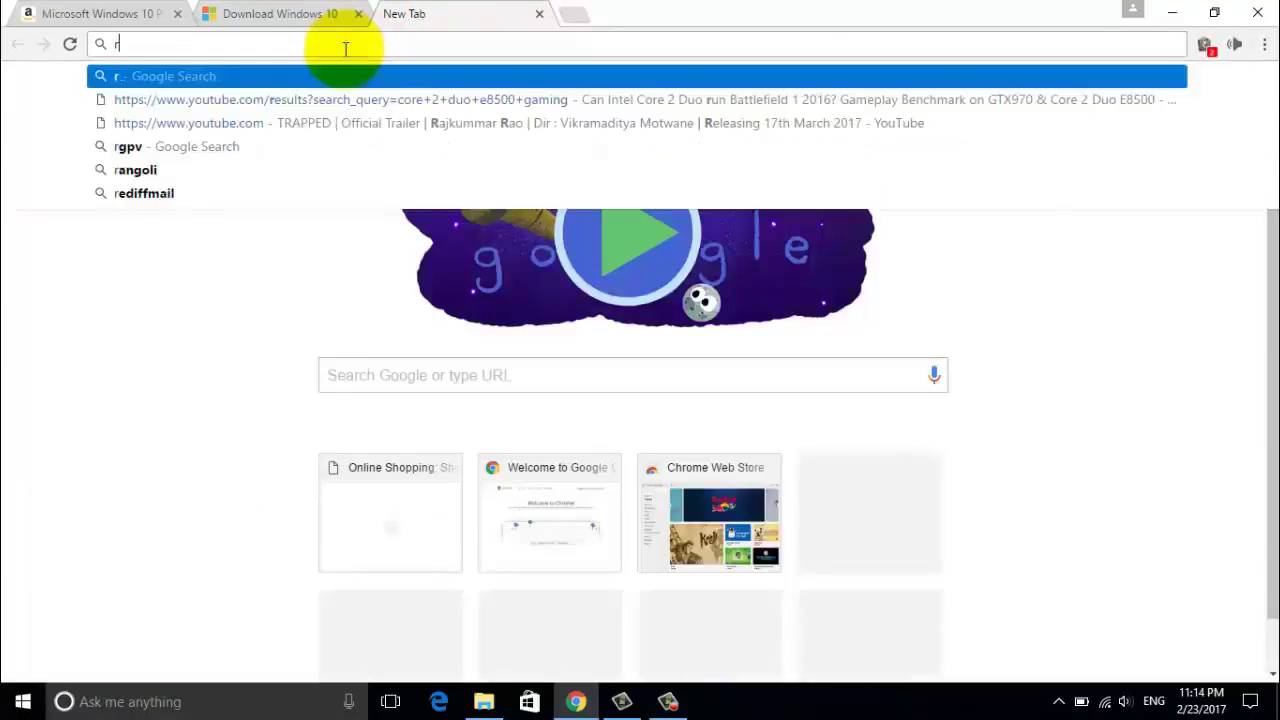
type("ufu")
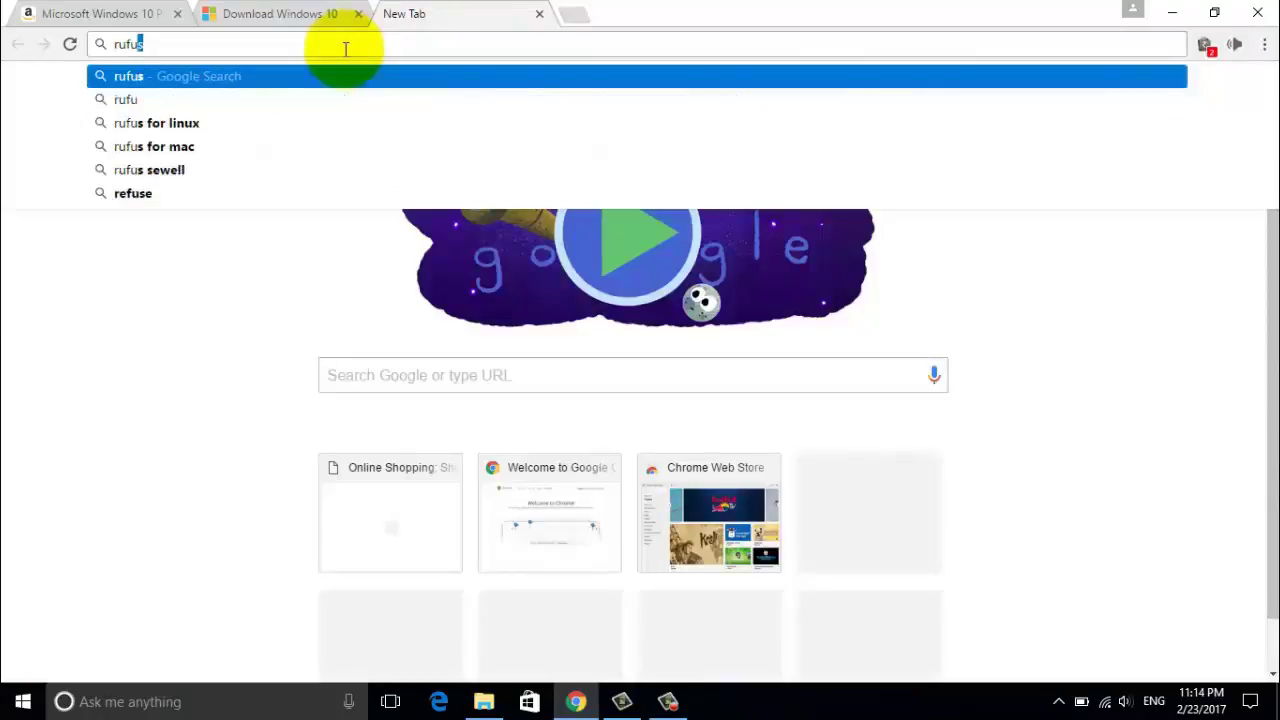
type("s")
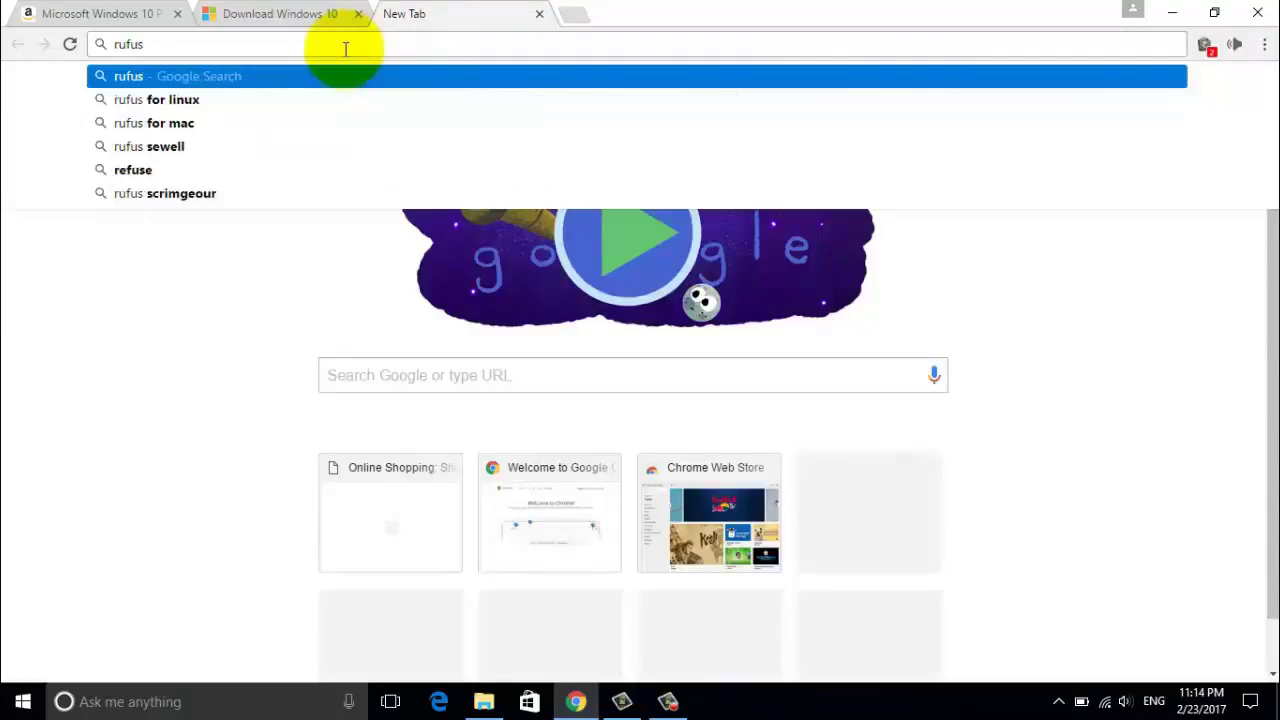
key("Return")
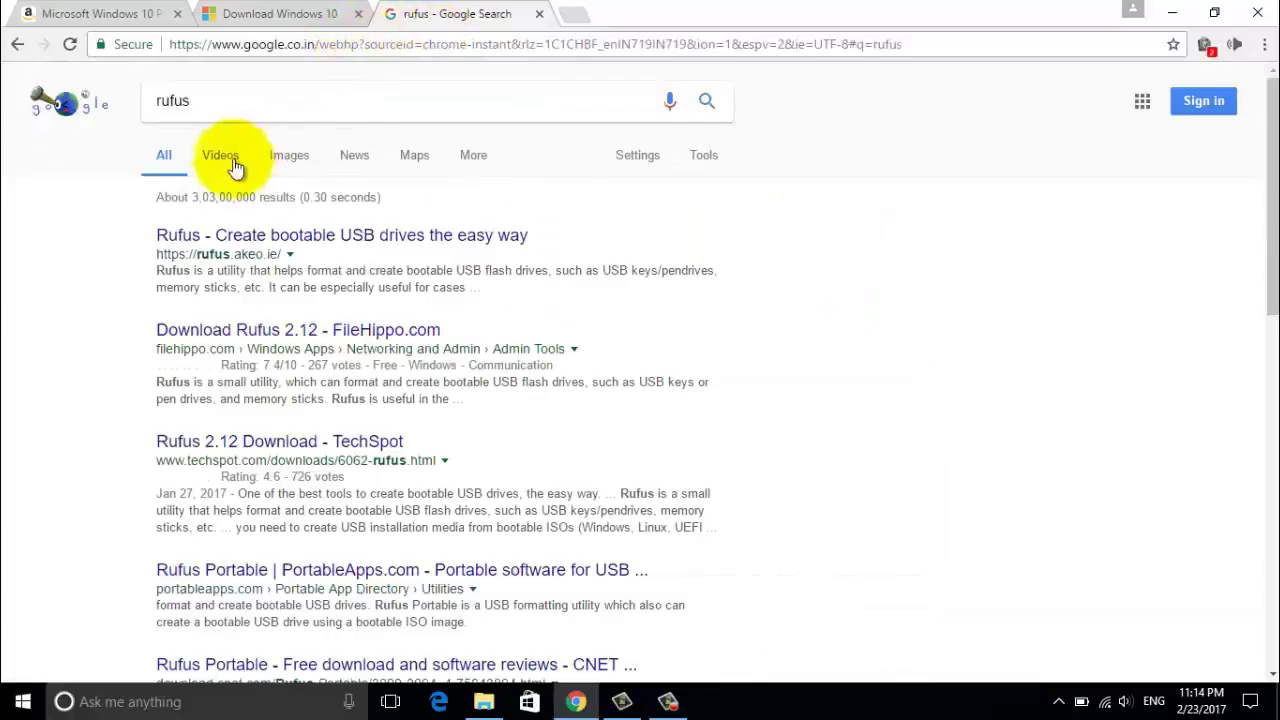
left_click(226, 241)
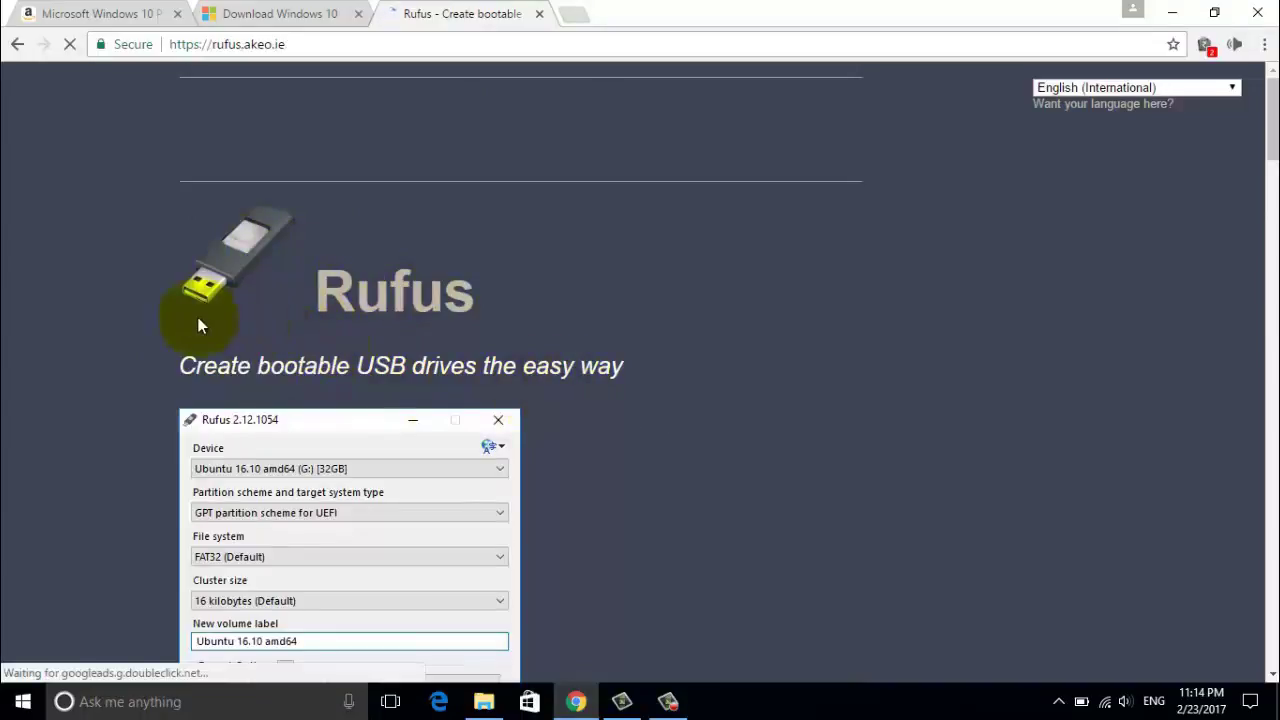
Download Rufus 2.12 from the Download section of rufus.akeo.ie.
scroll(198, 325, "down", 1)
scroll(198, 325, "down", 1)
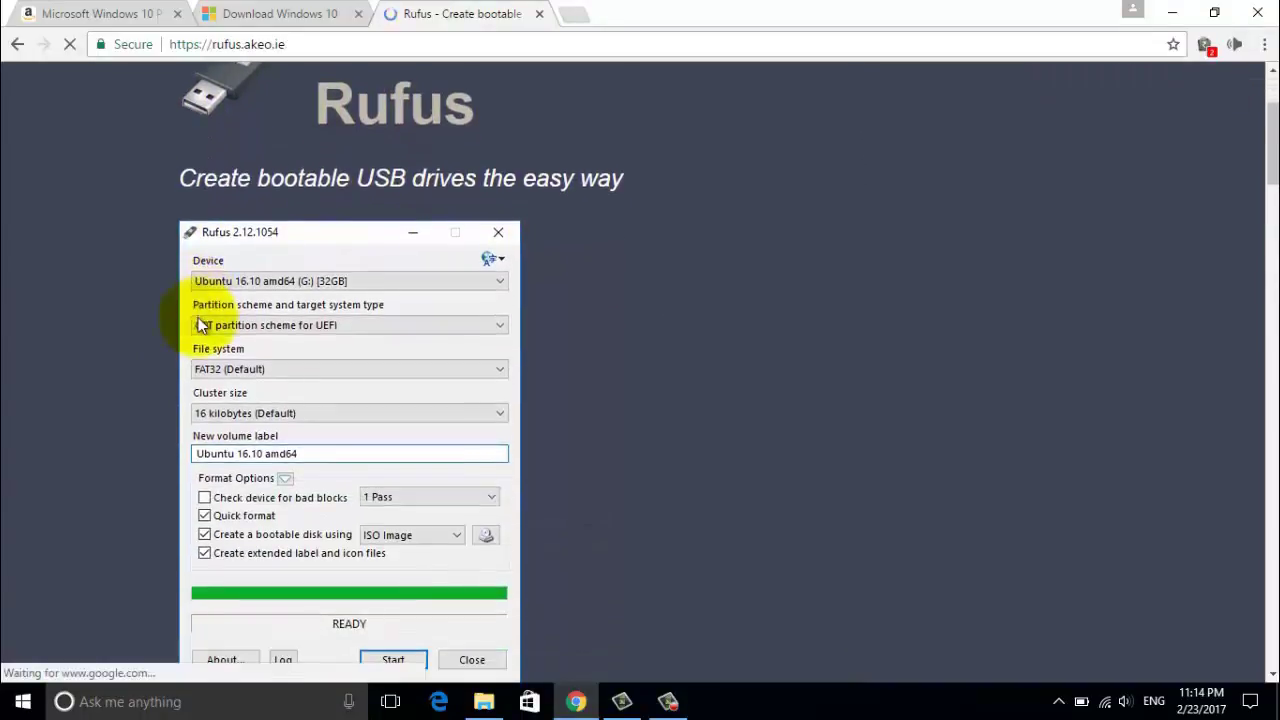
scroll(198, 325, "down", 1)
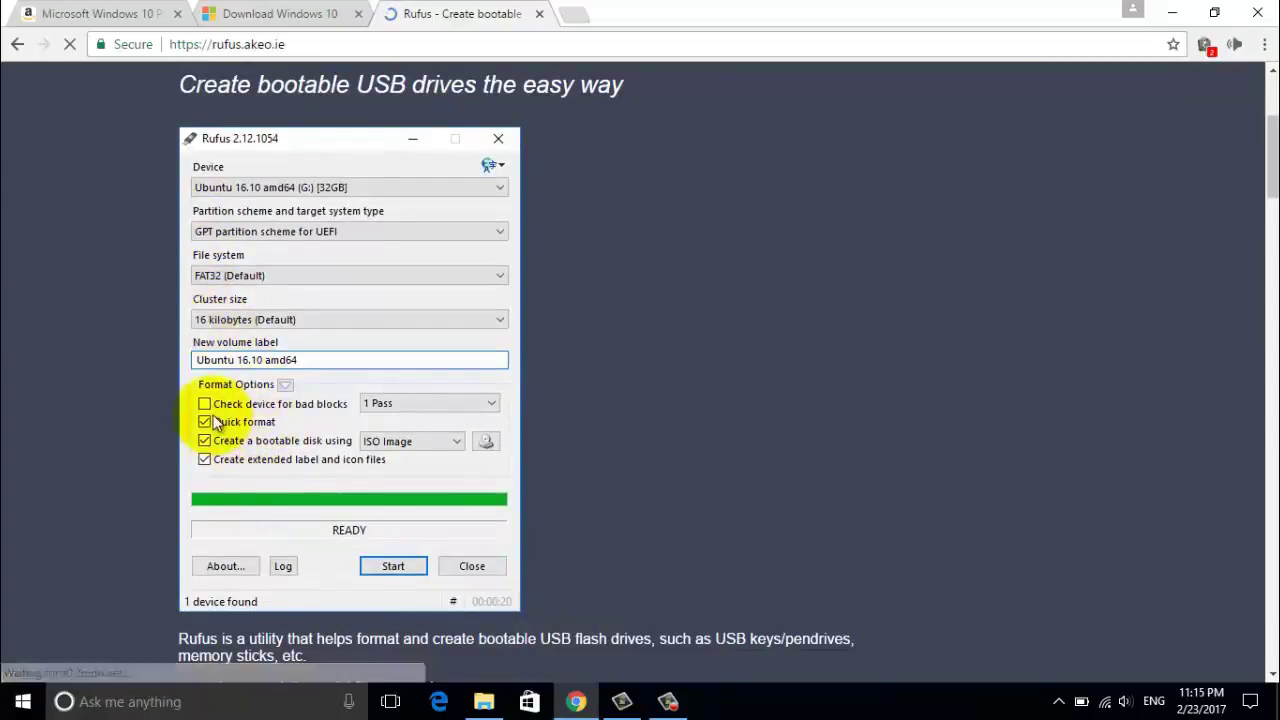
scroll(213, 420, "down", 2)
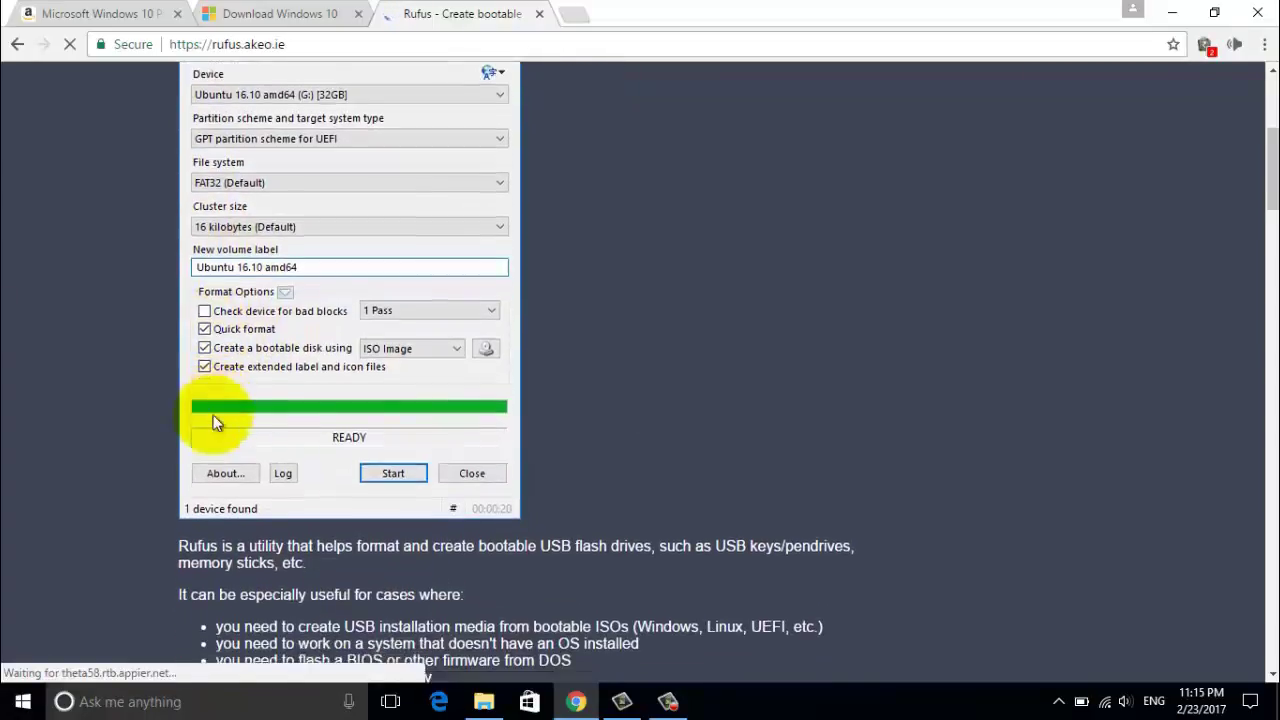
scroll(213, 420, "down", 4)
scroll(214, 418, "down", 1)
scroll(214, 418, "down", 1)
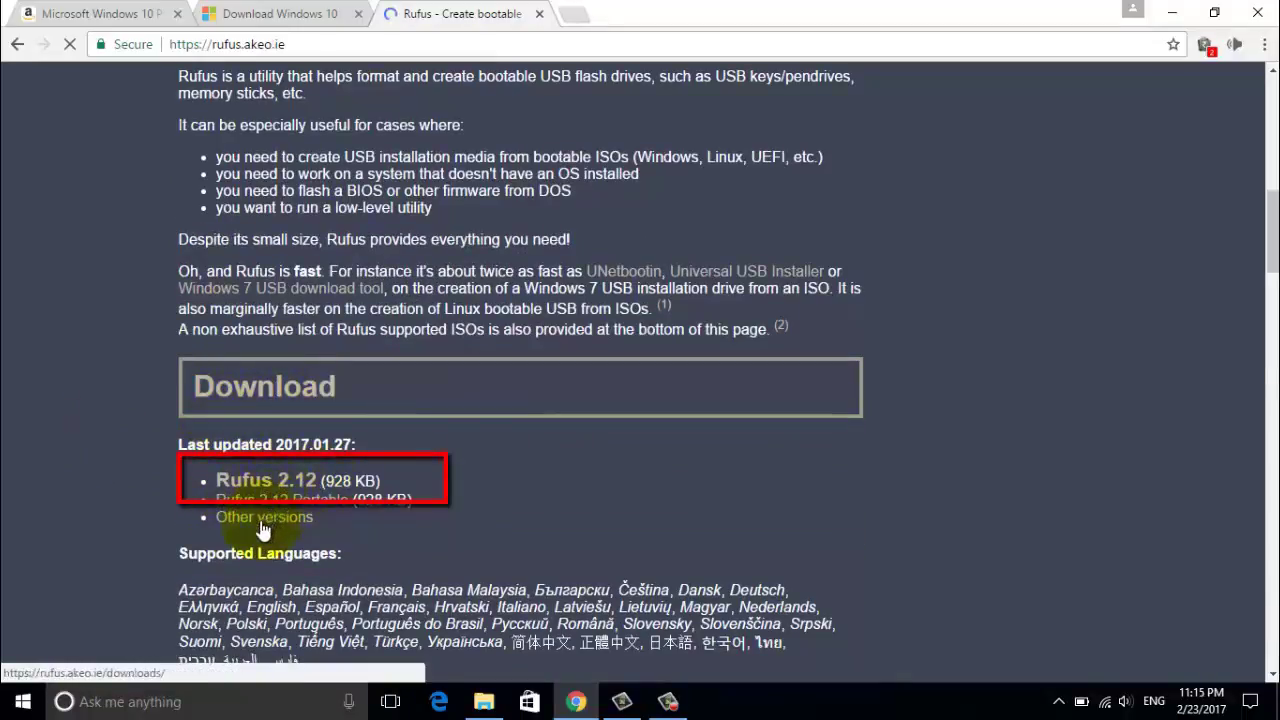
left_click(265, 484)
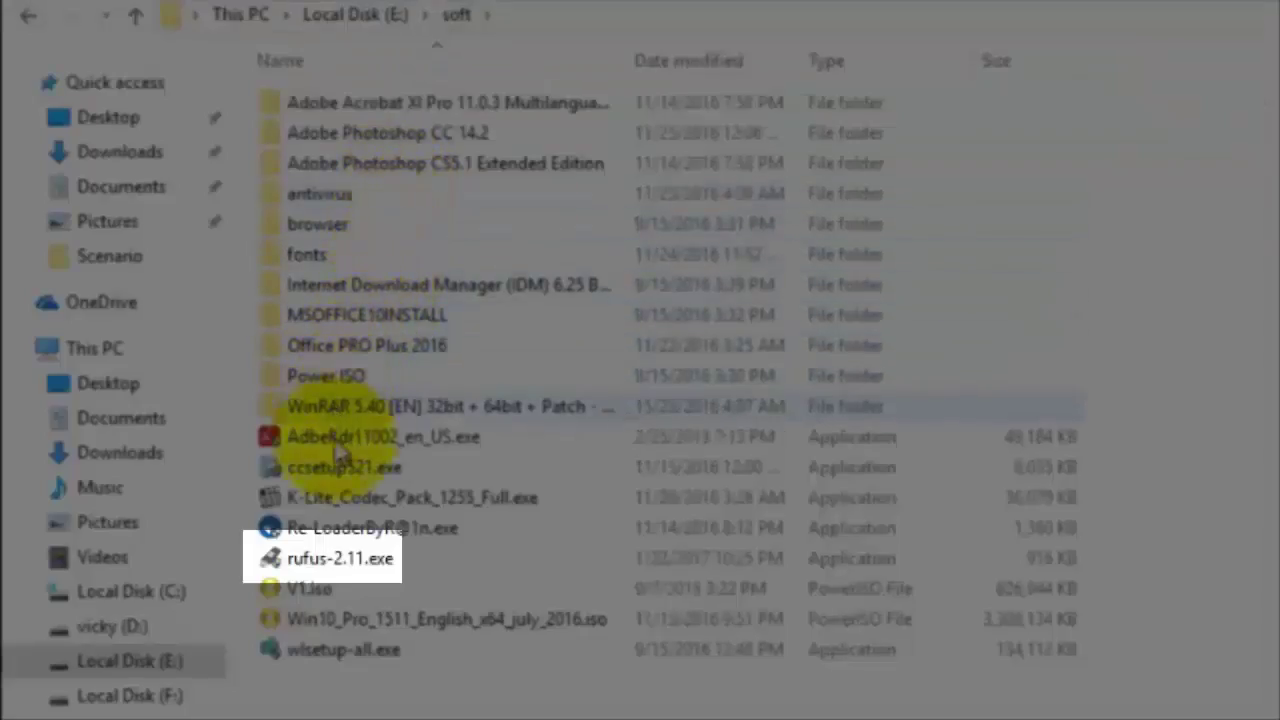
Run rufus-2.11.exe from the E:\soft folder.
left_click(320, 562)
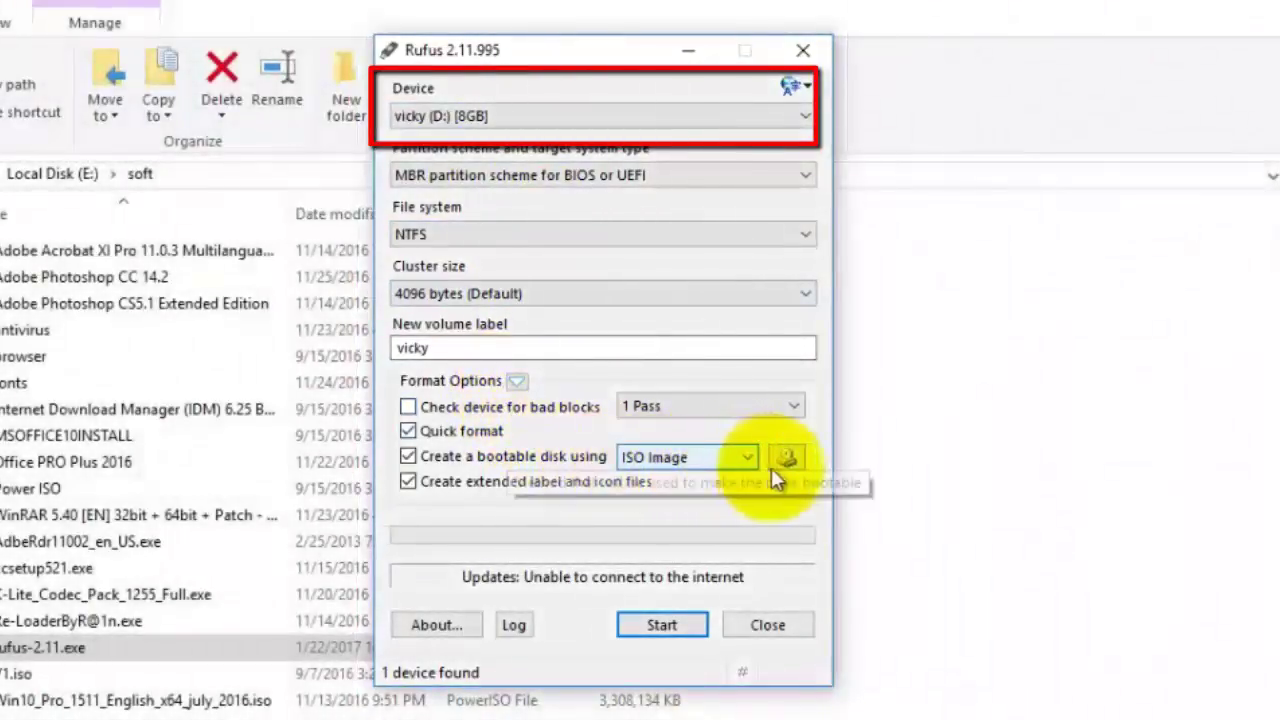
Select Win10_Pro_1511_English_x64_july_2016.iso as the Rufus boot image.
left_click(788, 462)
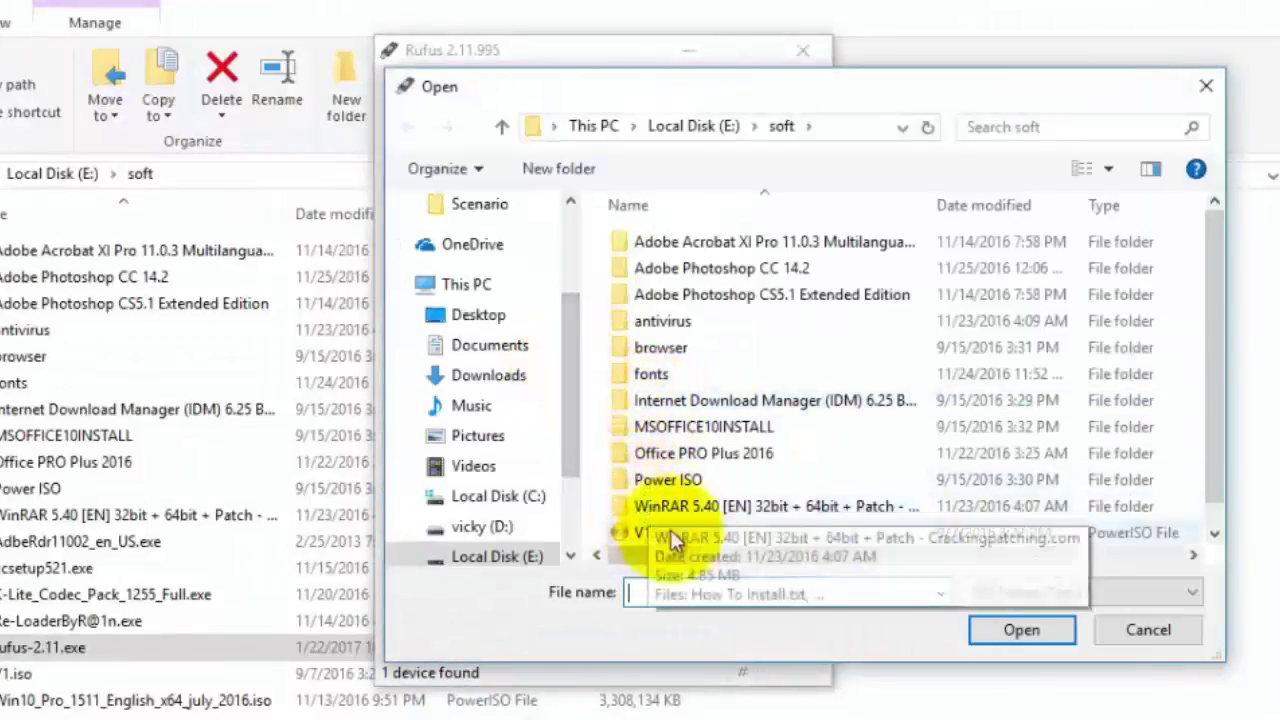
scroll(1211, 480, "down", 1)
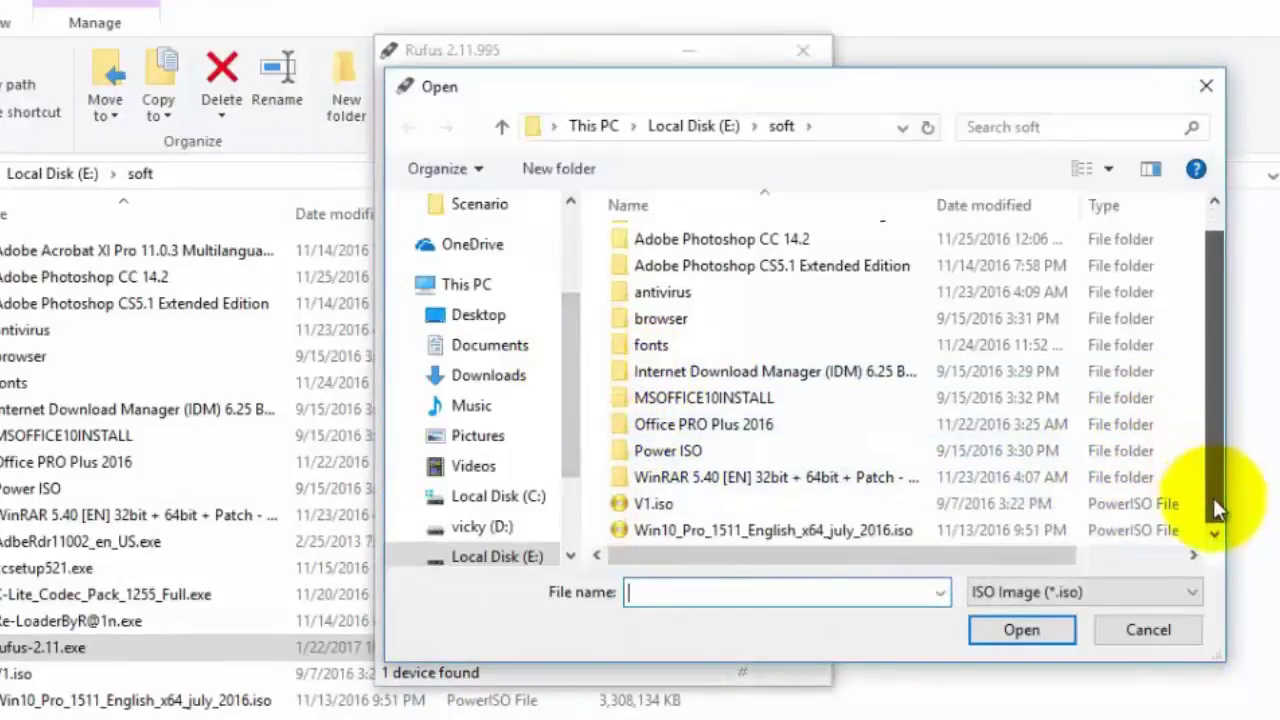
left_click(661, 527)
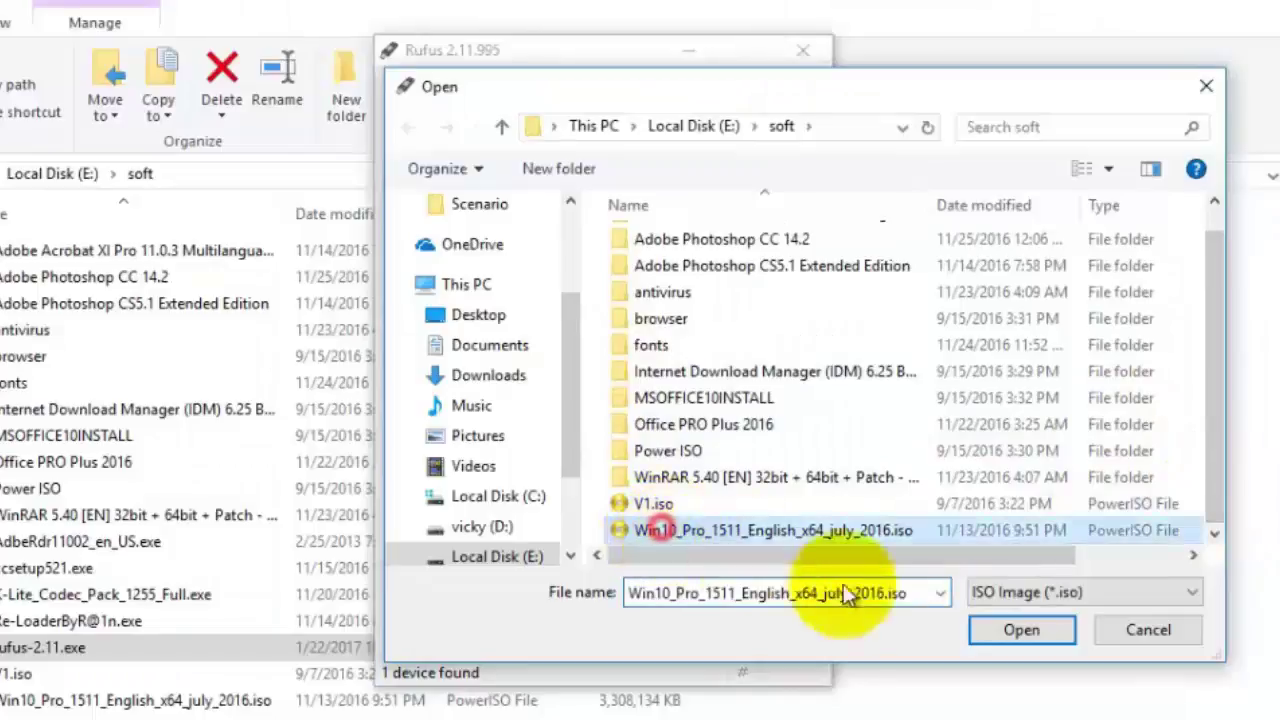
left_click(999, 636)
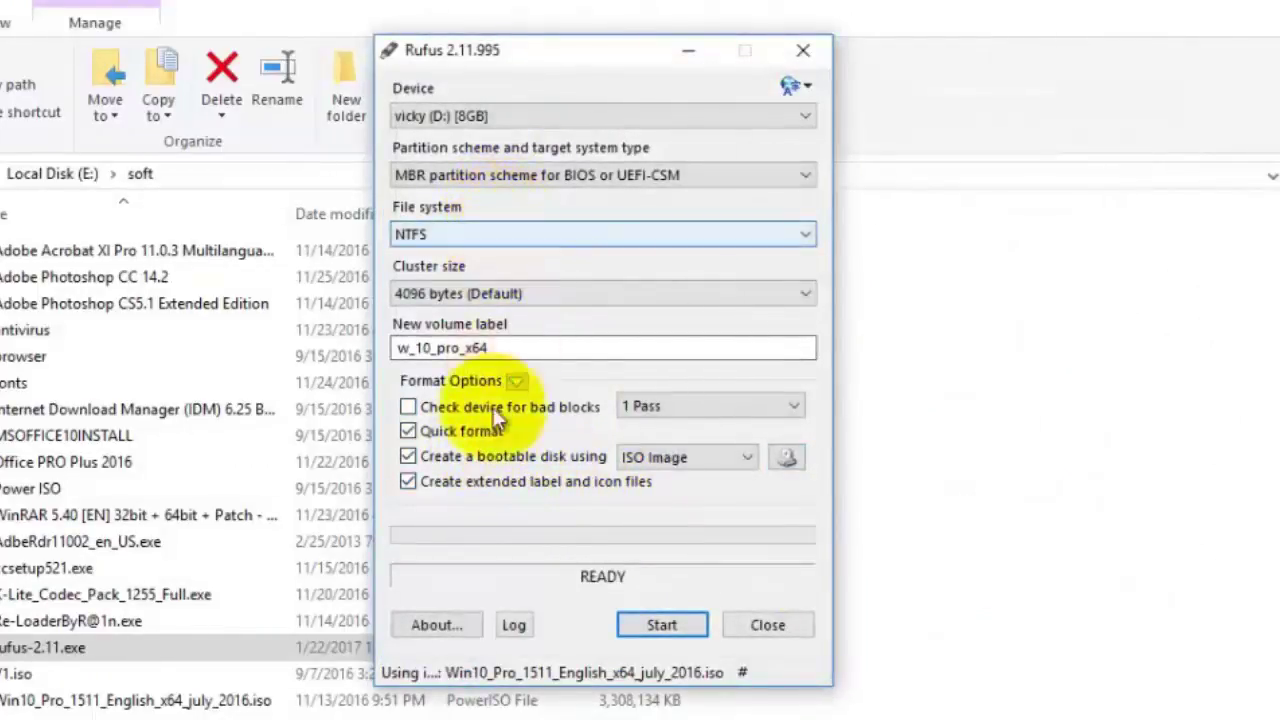
Write the Windows 10 image to the 8GB drive, accepting the erase warning, then close Rufus.
left_click(661, 625)
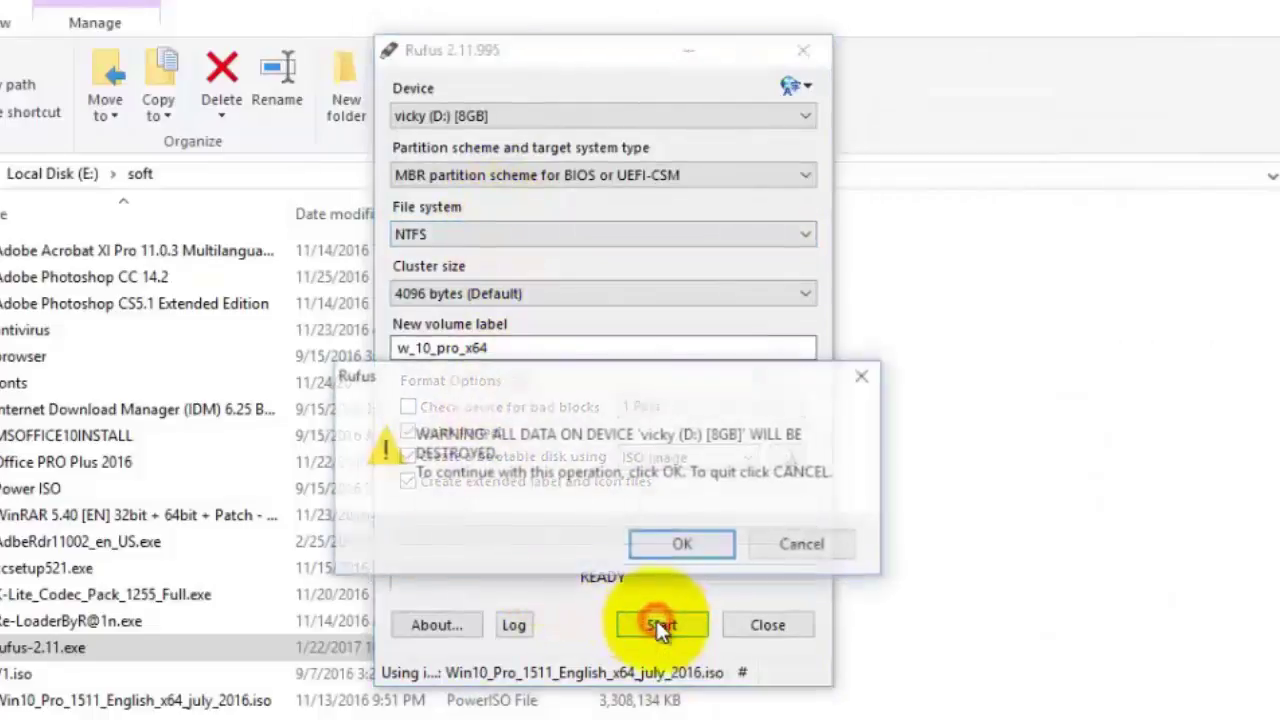
left_click(676, 548)
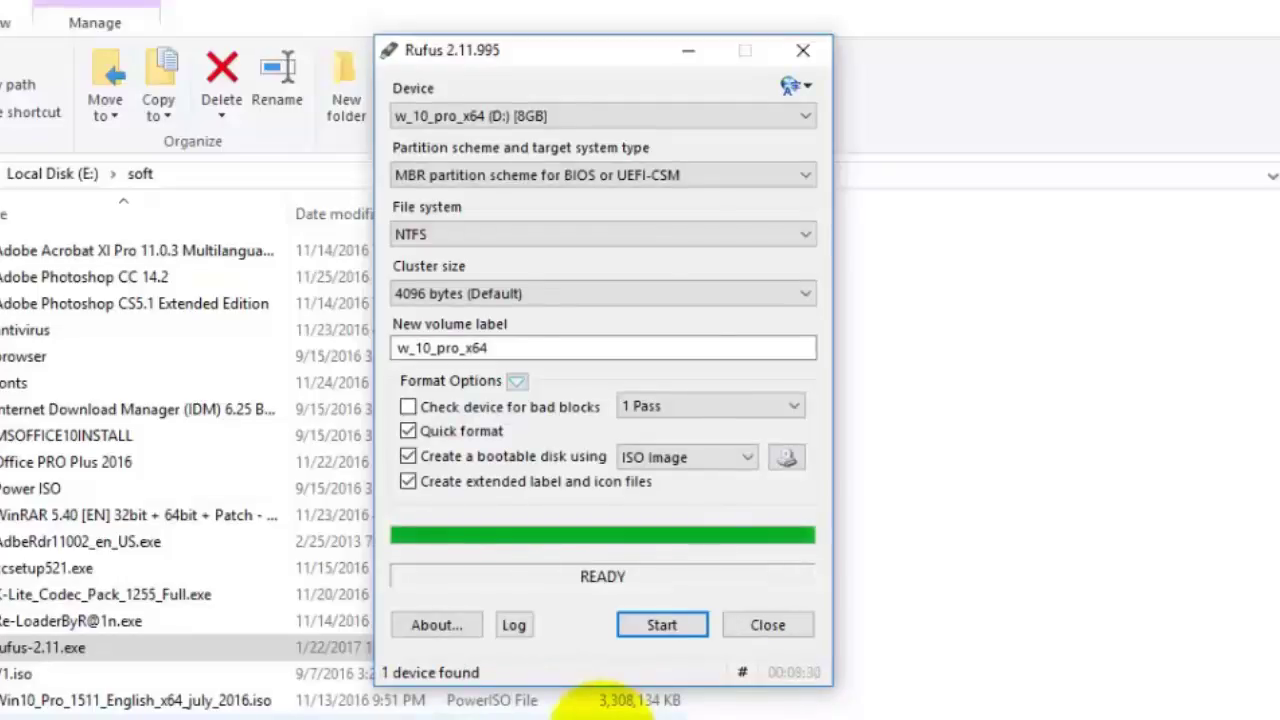
left_click(757, 628)
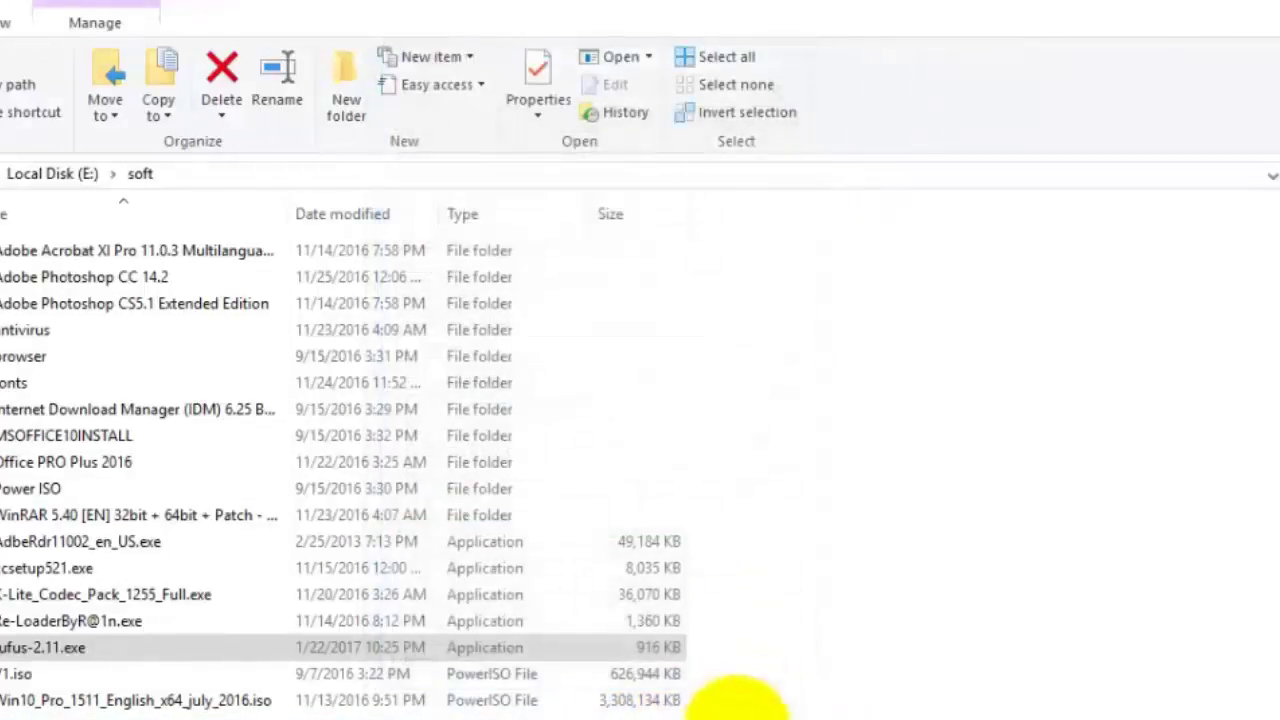